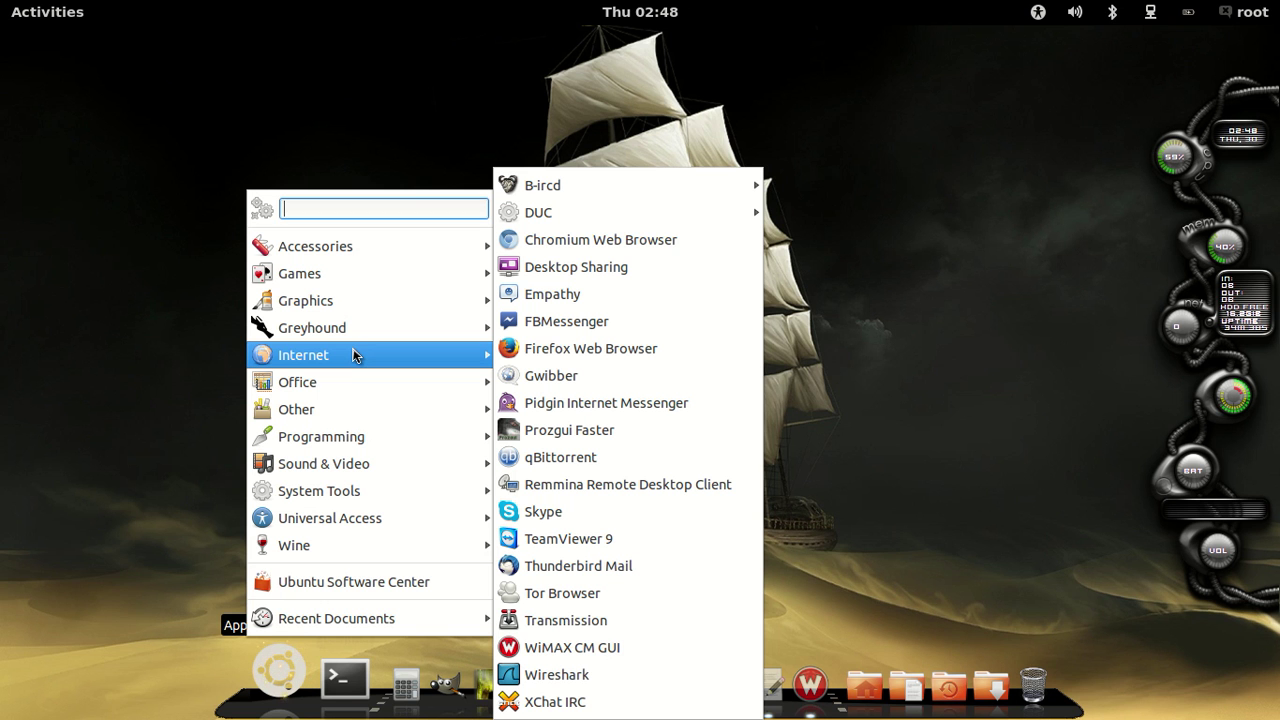
# Step: Open XChat IRC and add a network named greyhound to the network list
pyautogui.click(540, 704)
pyautogui.moveTo(531, 257); pyautogui.dragTo(557, 111)
pyautogui.click(685, 332)
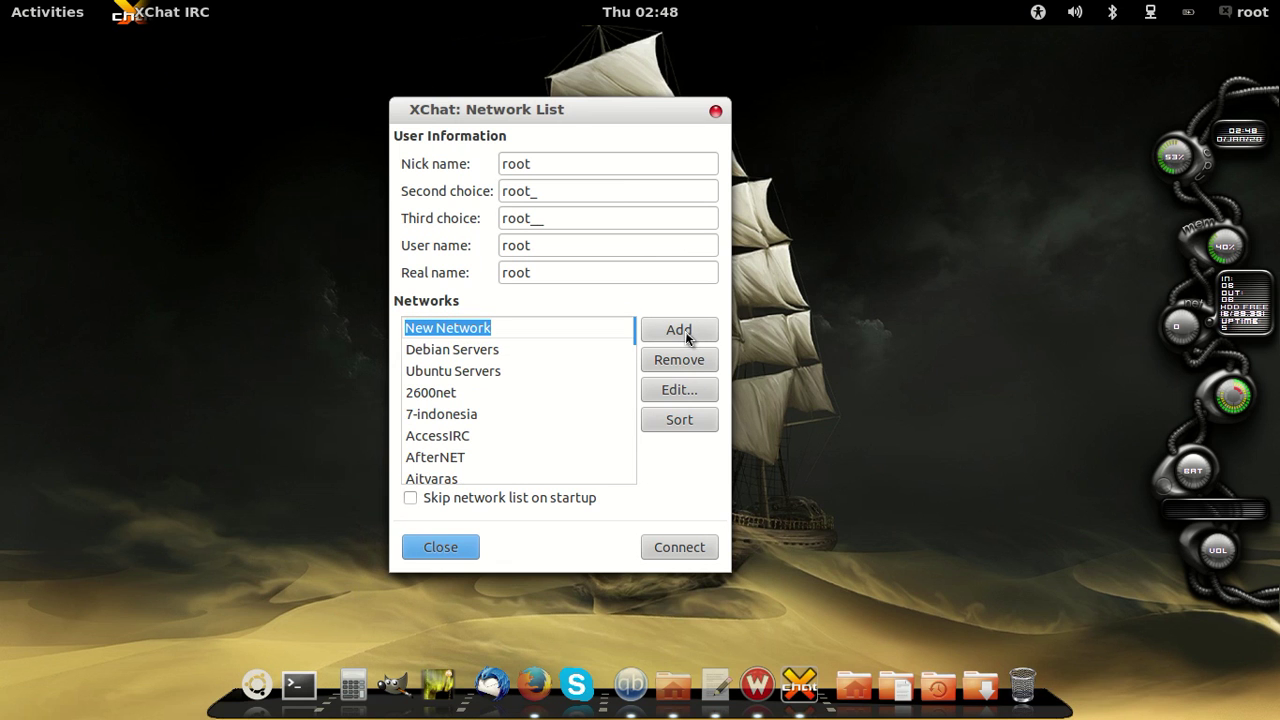
pyautogui.write('g')
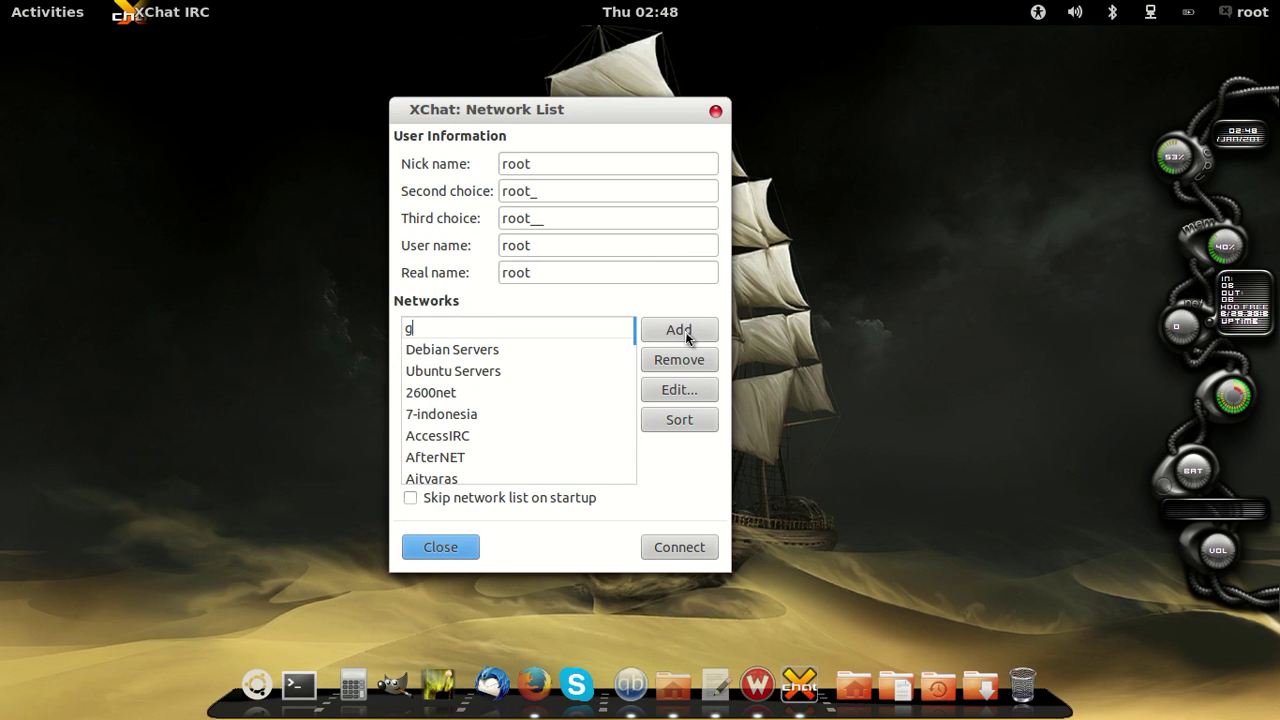
pyautogui.write('reyhound')
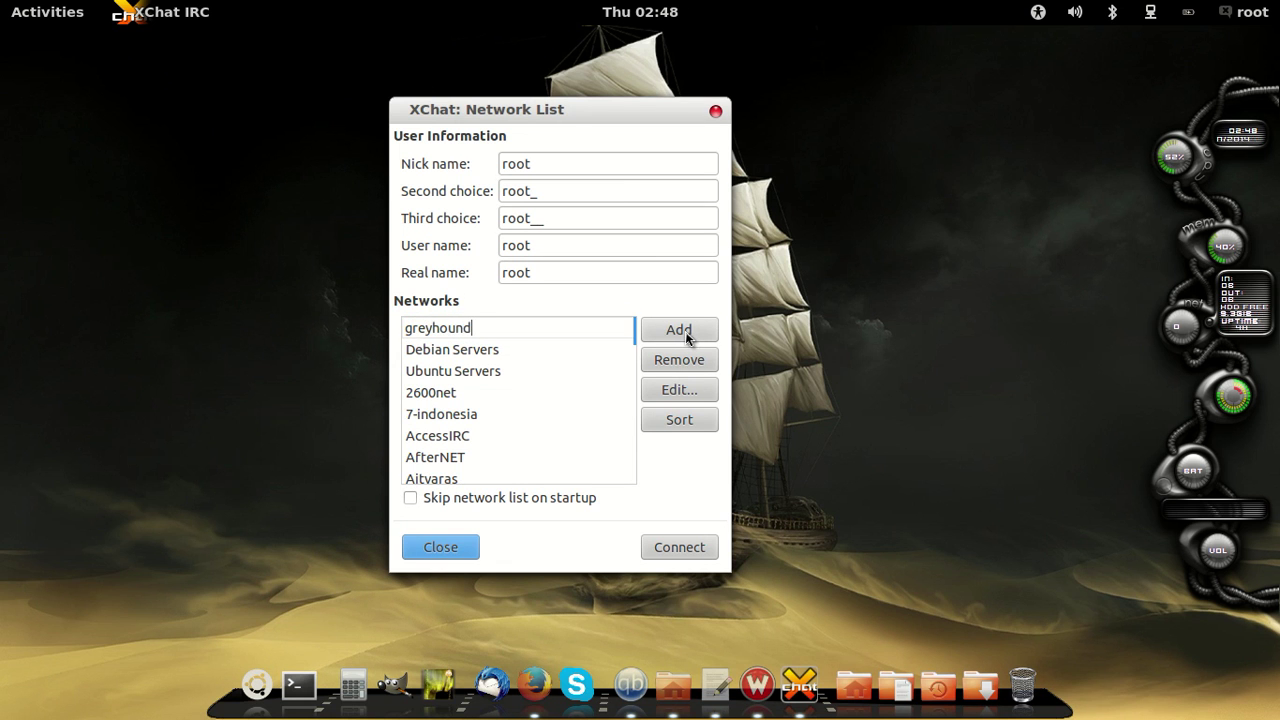
pyautogui.click(490, 355)
pyautogui.click(491, 331)
# Step: Edit the greyhound network and add a second server entry with the address 127.0.0.1
pyautogui.click(680, 391)
pyautogui.click(492, 166)
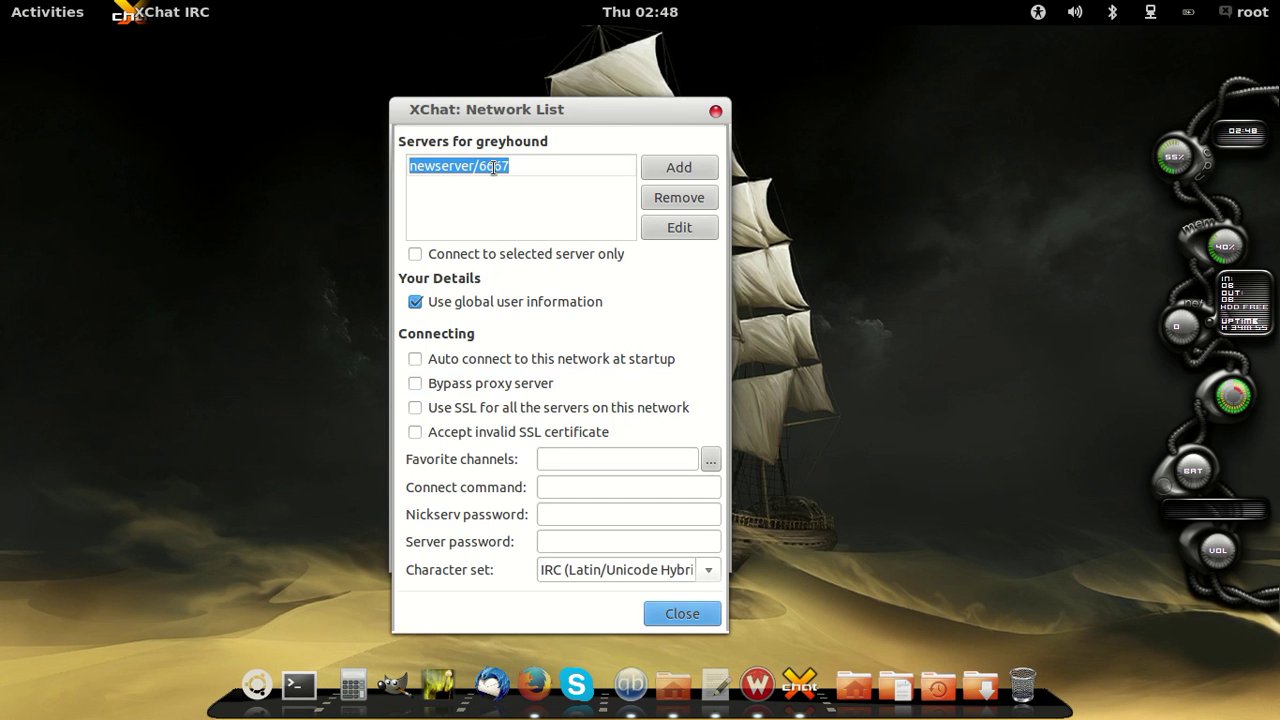
pyautogui.press('Return')
pyautogui.click(692, 169)
pyautogui.click(472, 170)
pyautogui.click(477, 188)
pyautogui.click(691, 228)
pyautogui.write('12')
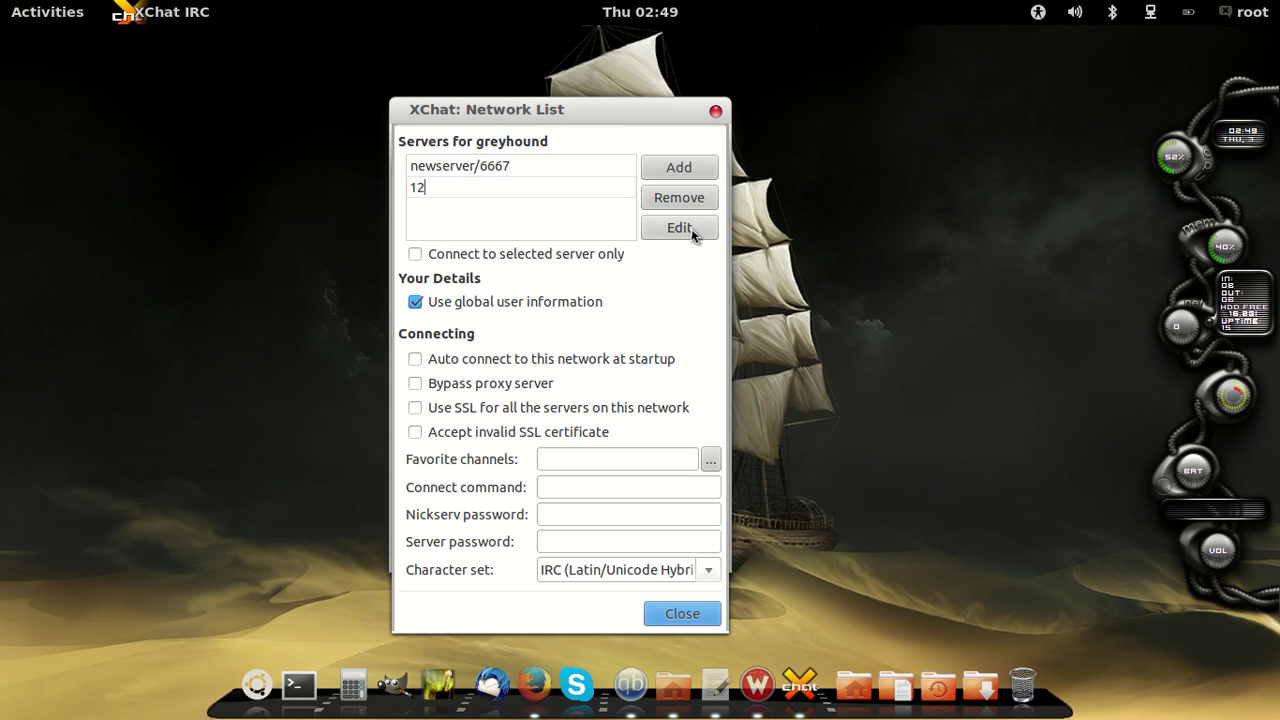
pyautogui.write('7.0.0.1')
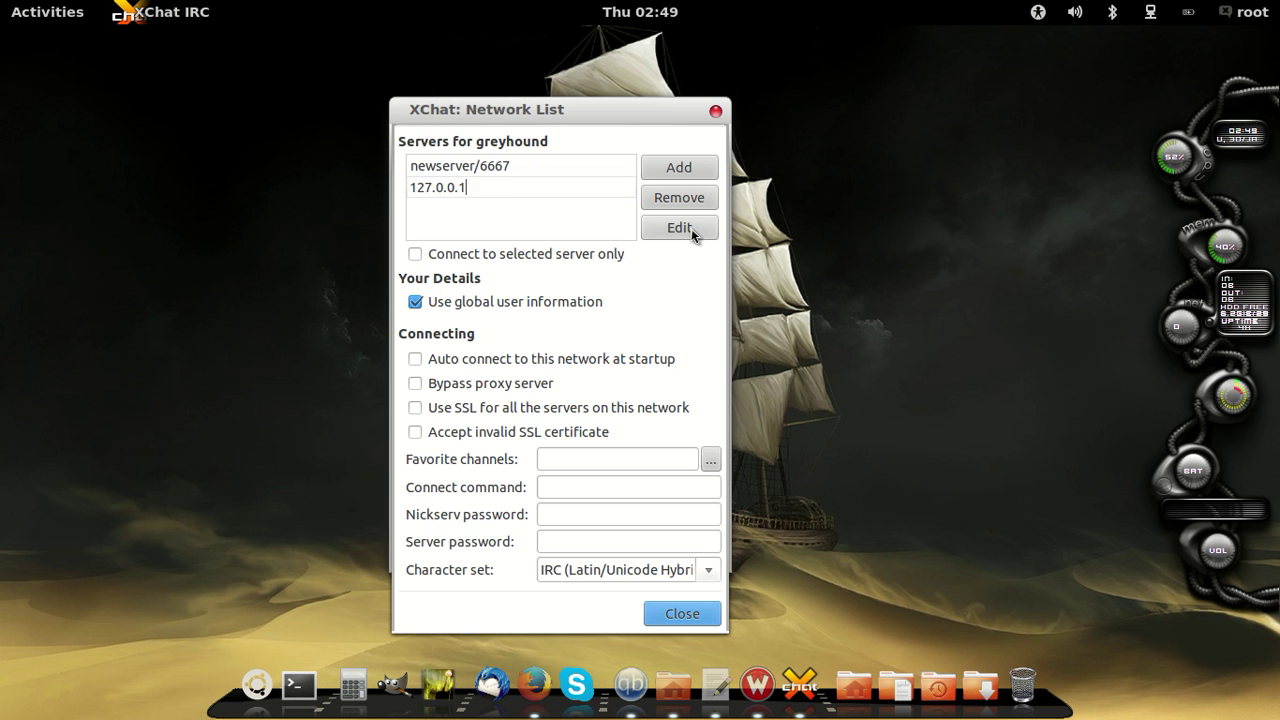
# Step: Remove the newserver/6667 entry and enable connecting to the selected server only
pyautogui.click(560, 166)
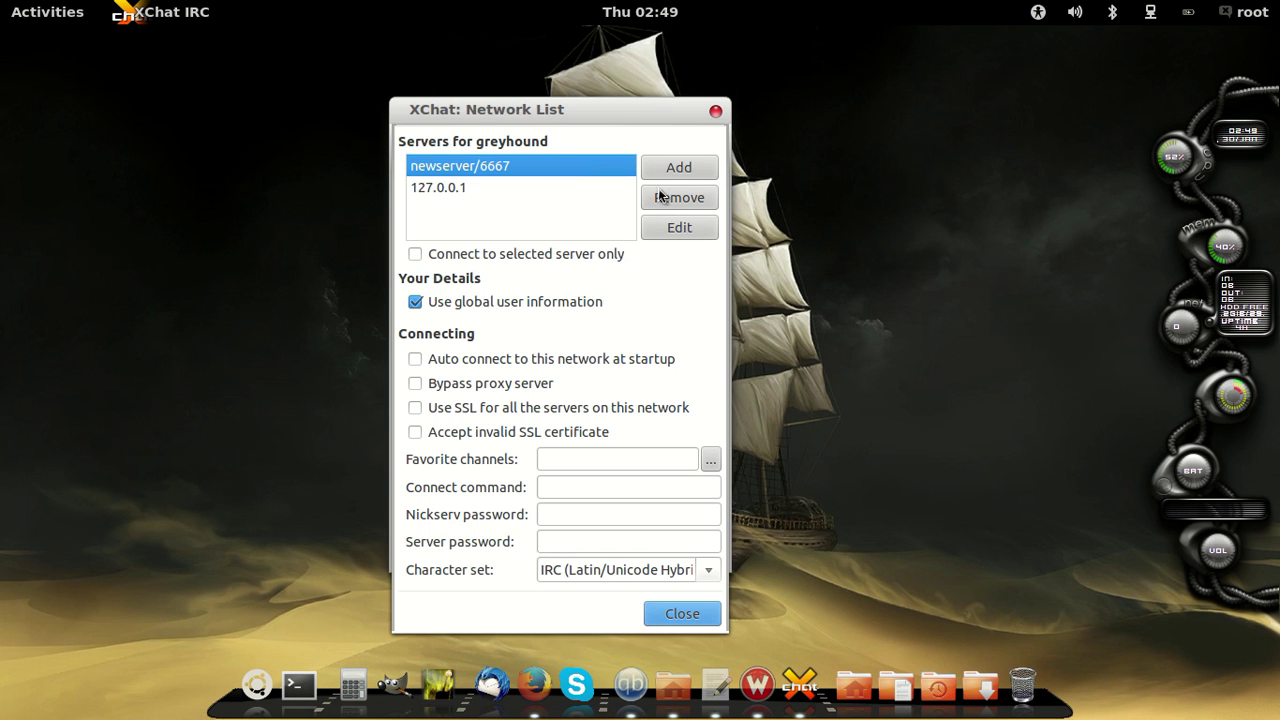
pyautogui.click(670, 200)
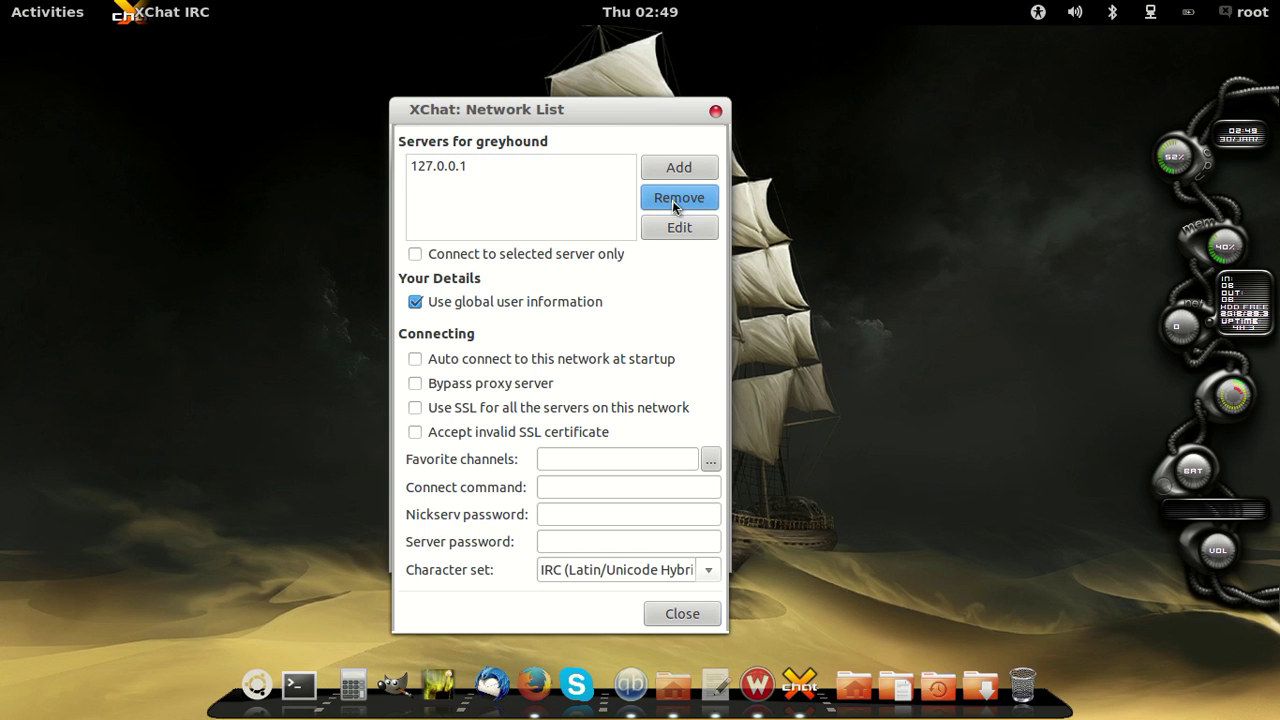
pyautogui.click(473, 258)
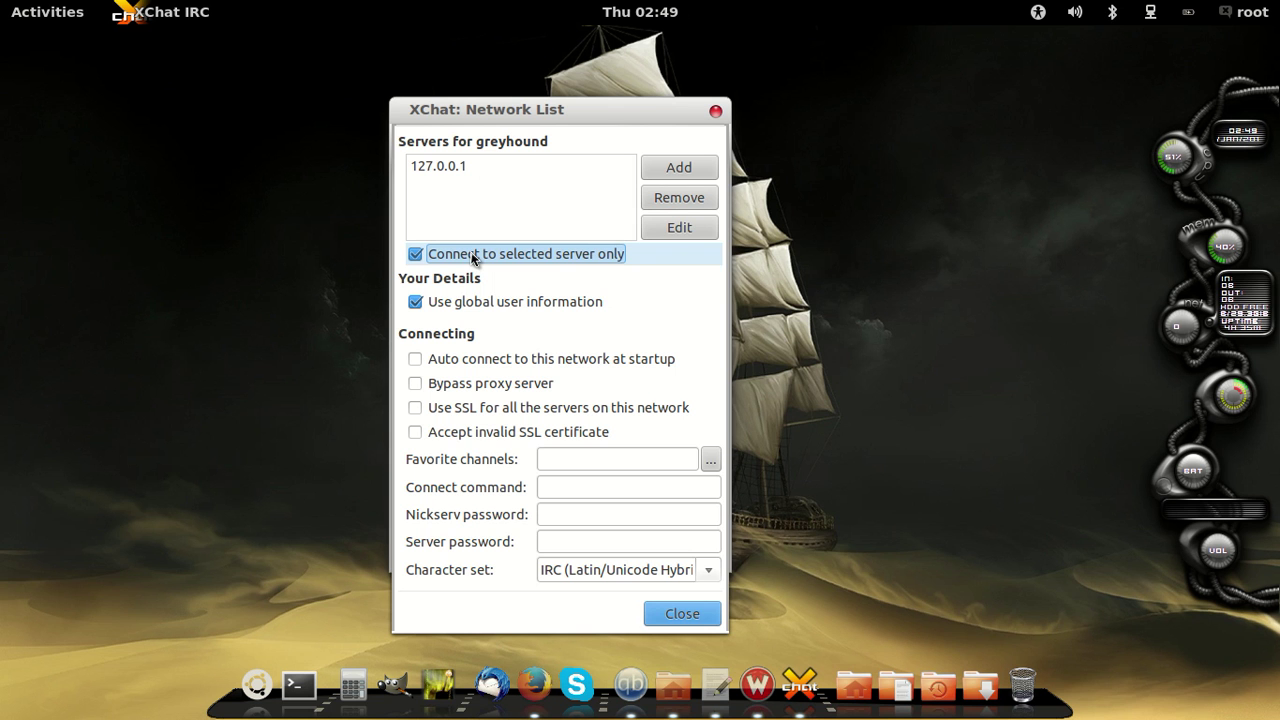
# Step: Open greyhound's favorite channels and try to add a channel named #our-irc
pyautogui.click(710, 462)
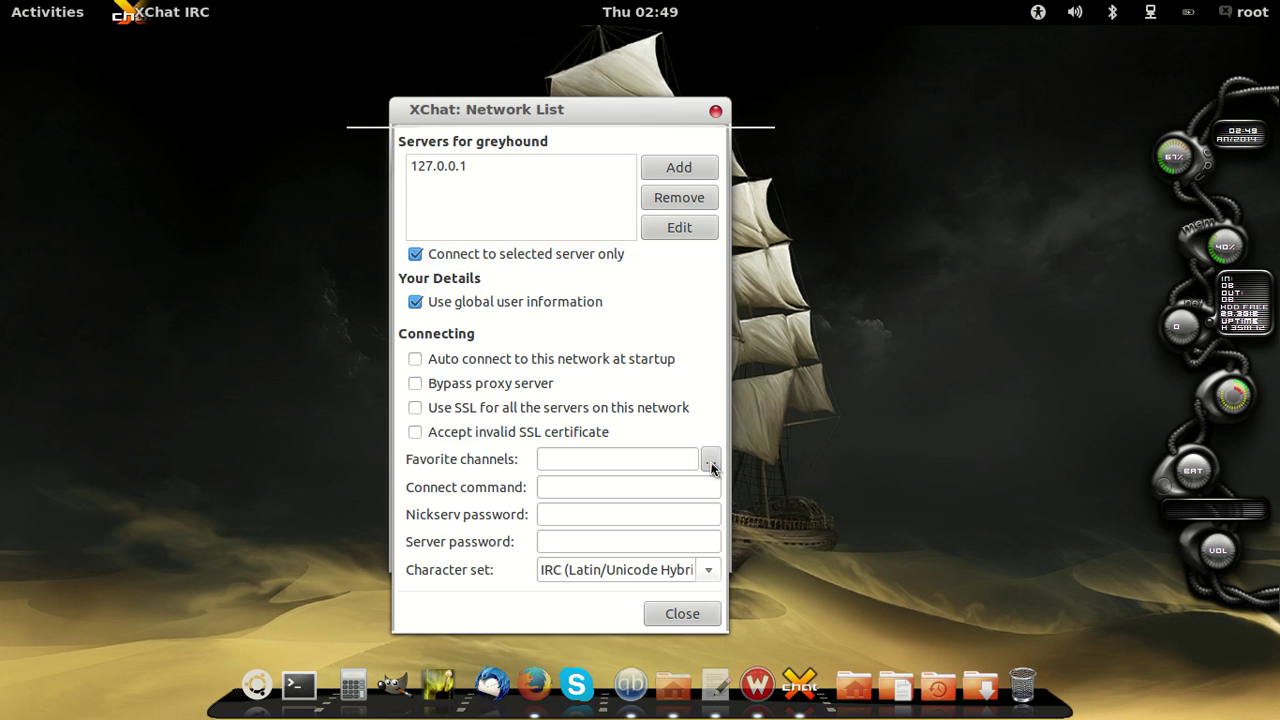
pyautogui.click(718, 190)
pyautogui.moveTo(427, 212); pyautogui.dragTo(368, 212)
pyautogui.write('our-')
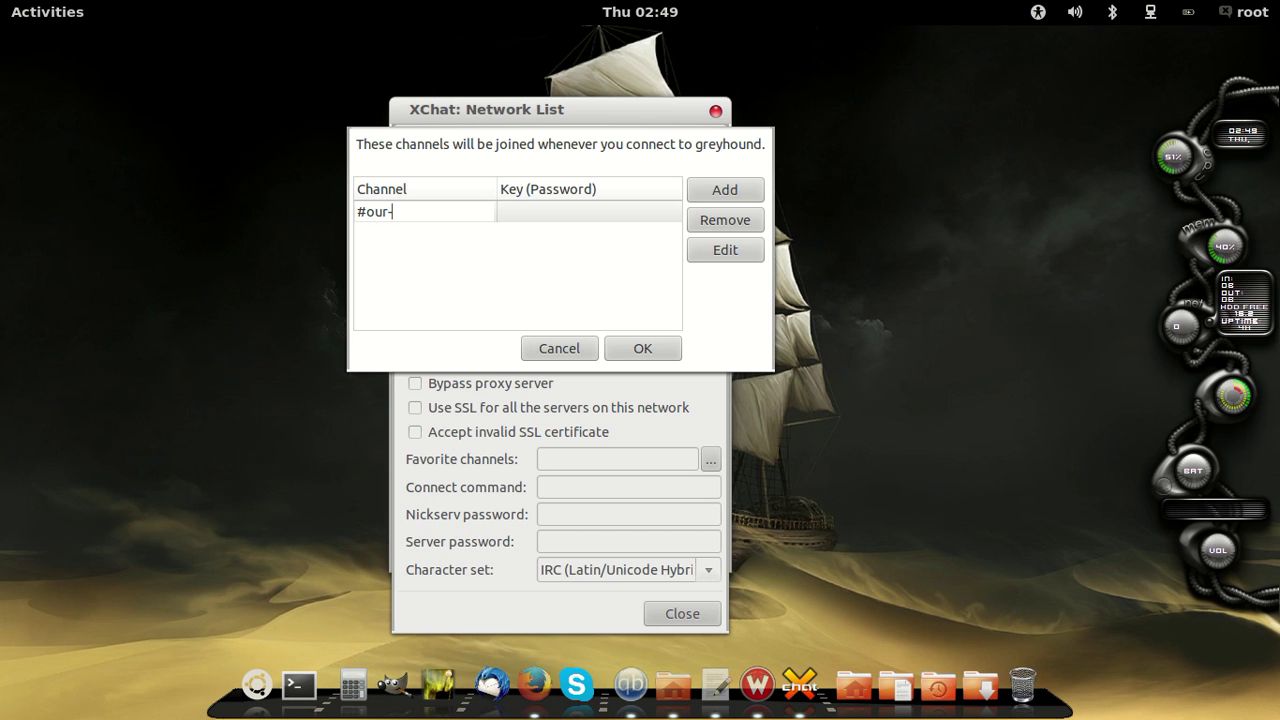
pyautogui.write('irc')
pyautogui.press('Return')
pyautogui.click(632, 358)
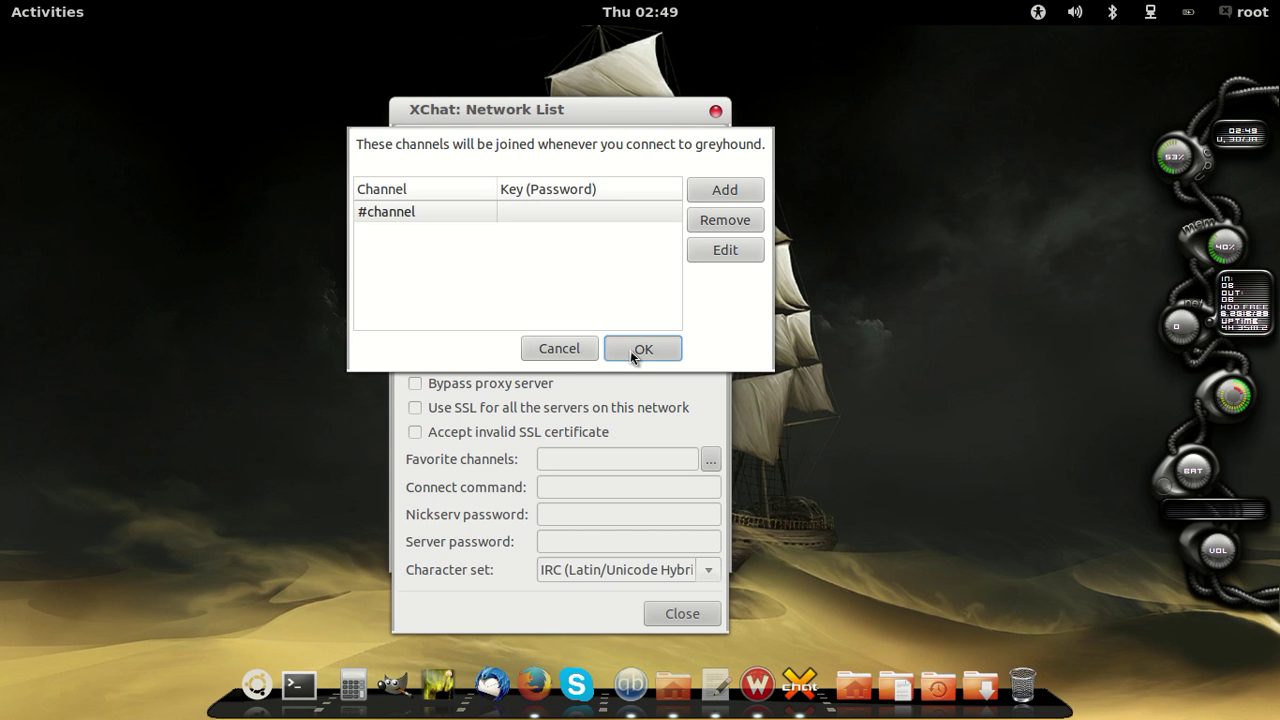
# Step: Add another favorite channel entry and name it #our-irc
pyautogui.click(712, 190)
pyautogui.moveTo(414, 233); pyautogui.dragTo(370, 234)
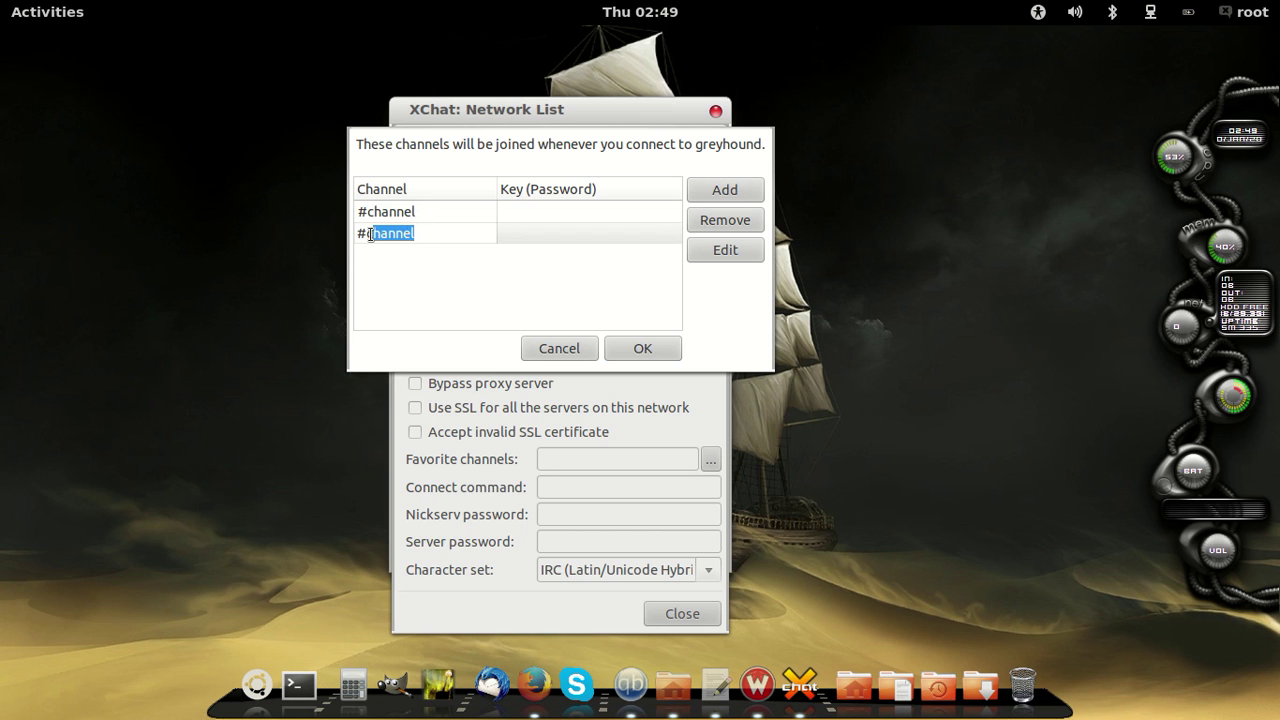
pyautogui.write('ou')
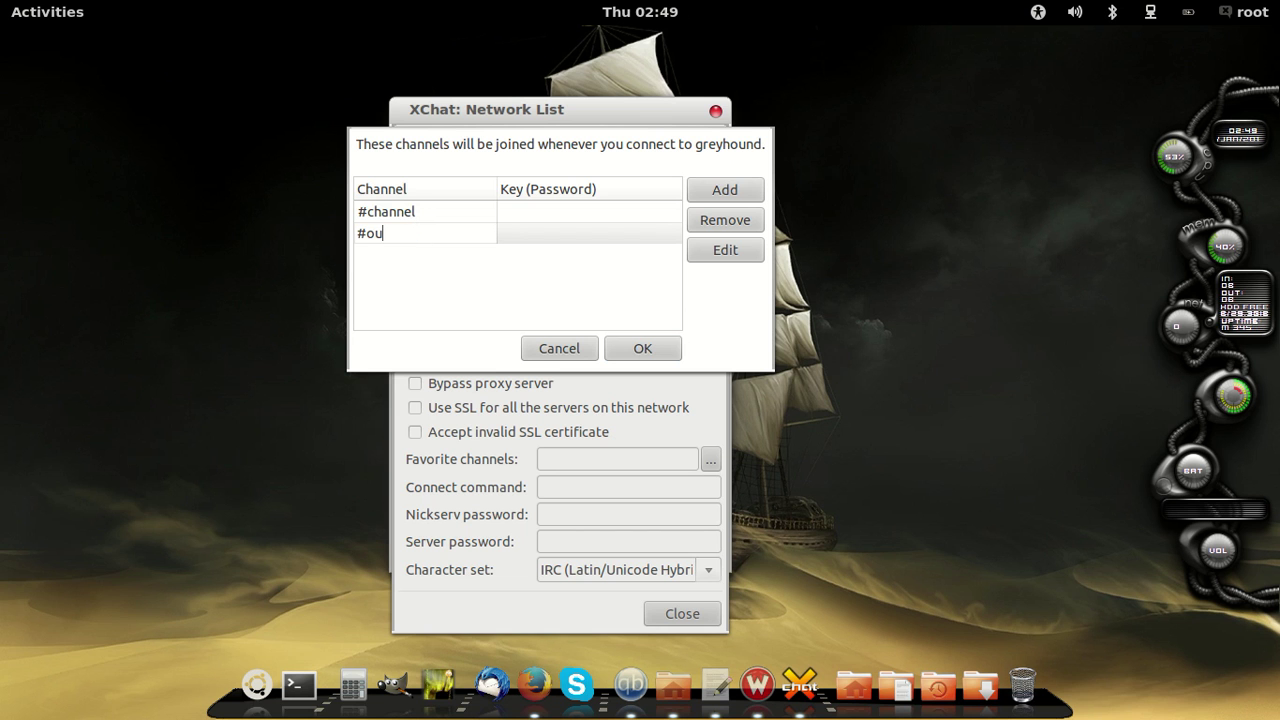
pyautogui.write('r-irc')
pyautogui.press('Return')
# Step: Remove the #channel entry, accept the favorite channels, and close the greyhound network settings
pyautogui.press('Up')
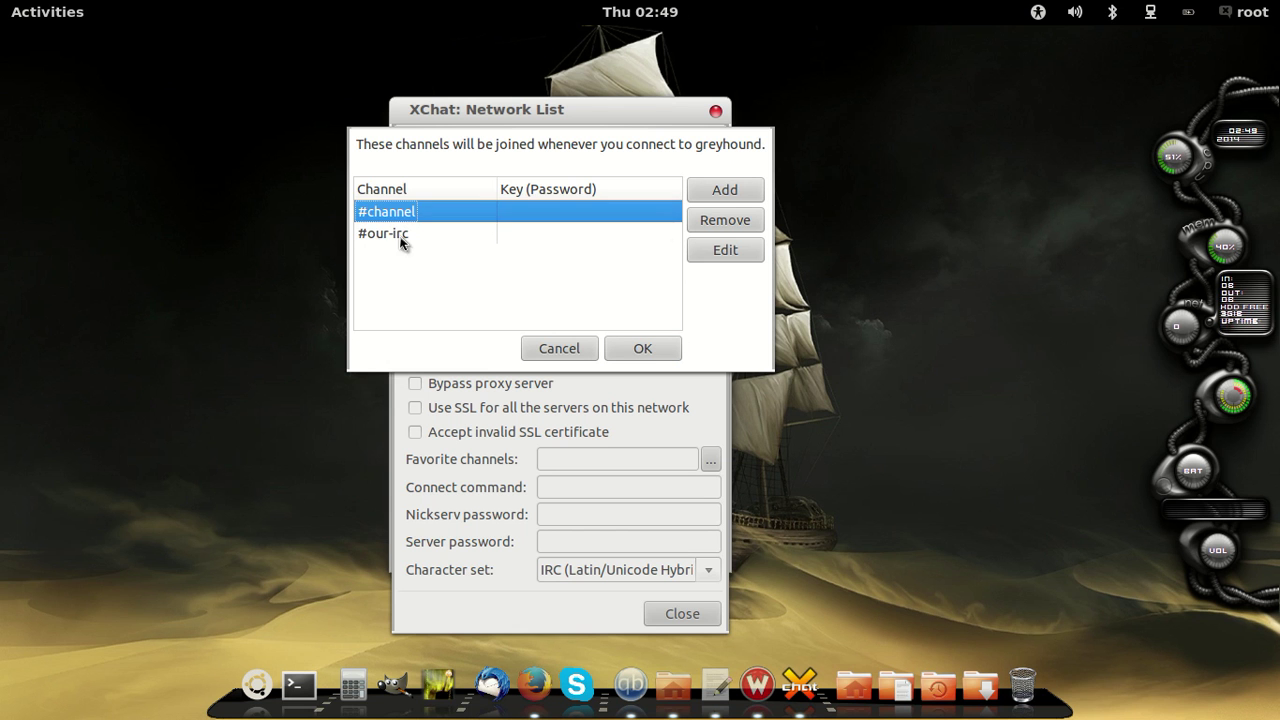
pyautogui.click(720, 226)
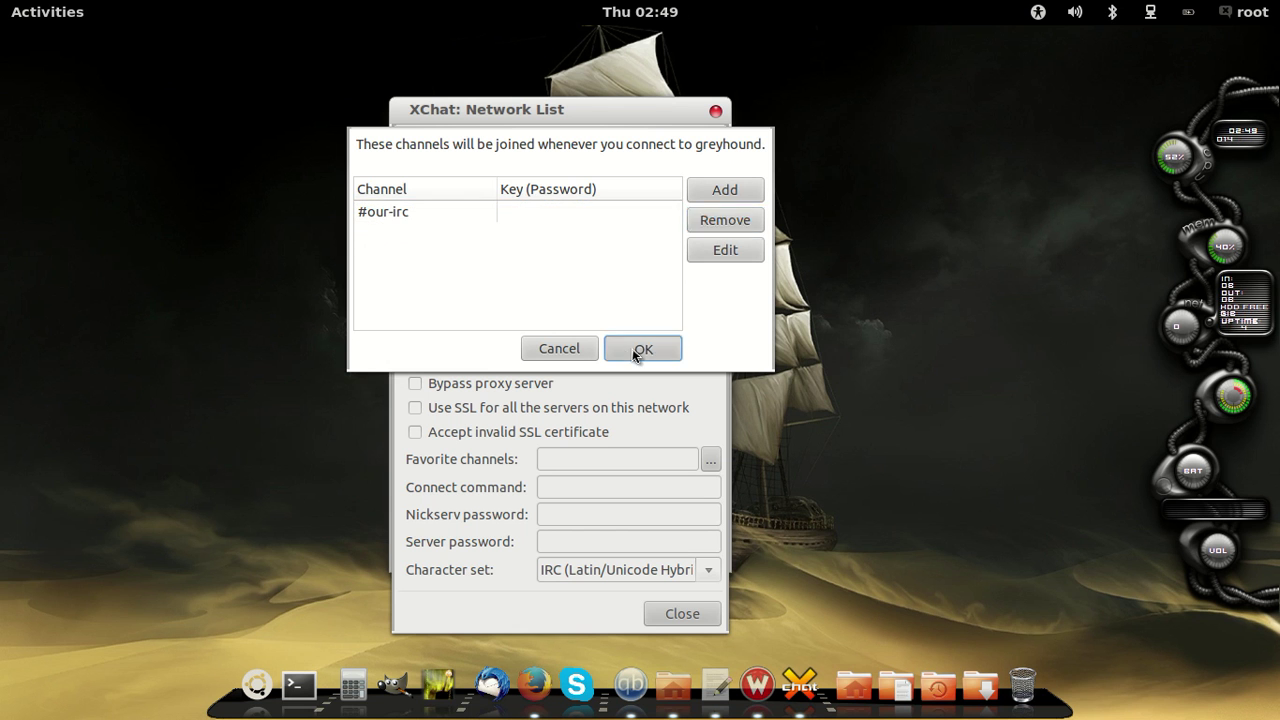
pyautogui.click(640, 349)
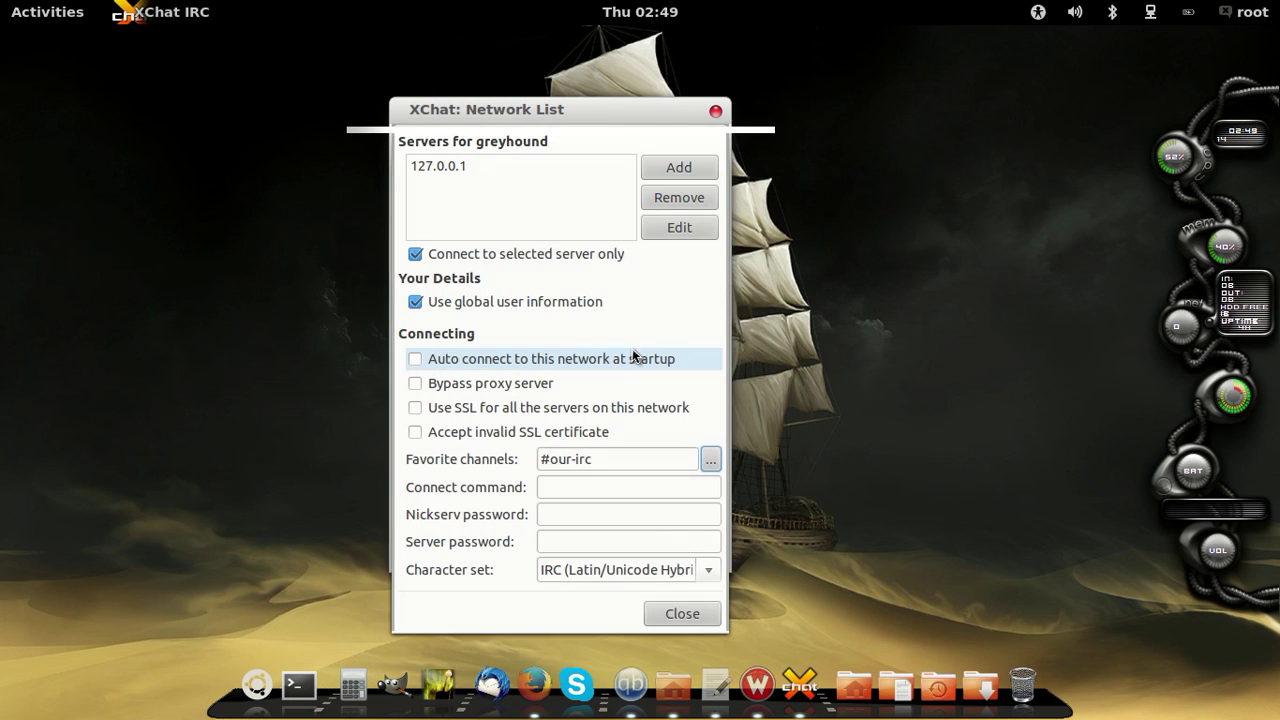
pyautogui.click(678, 614)
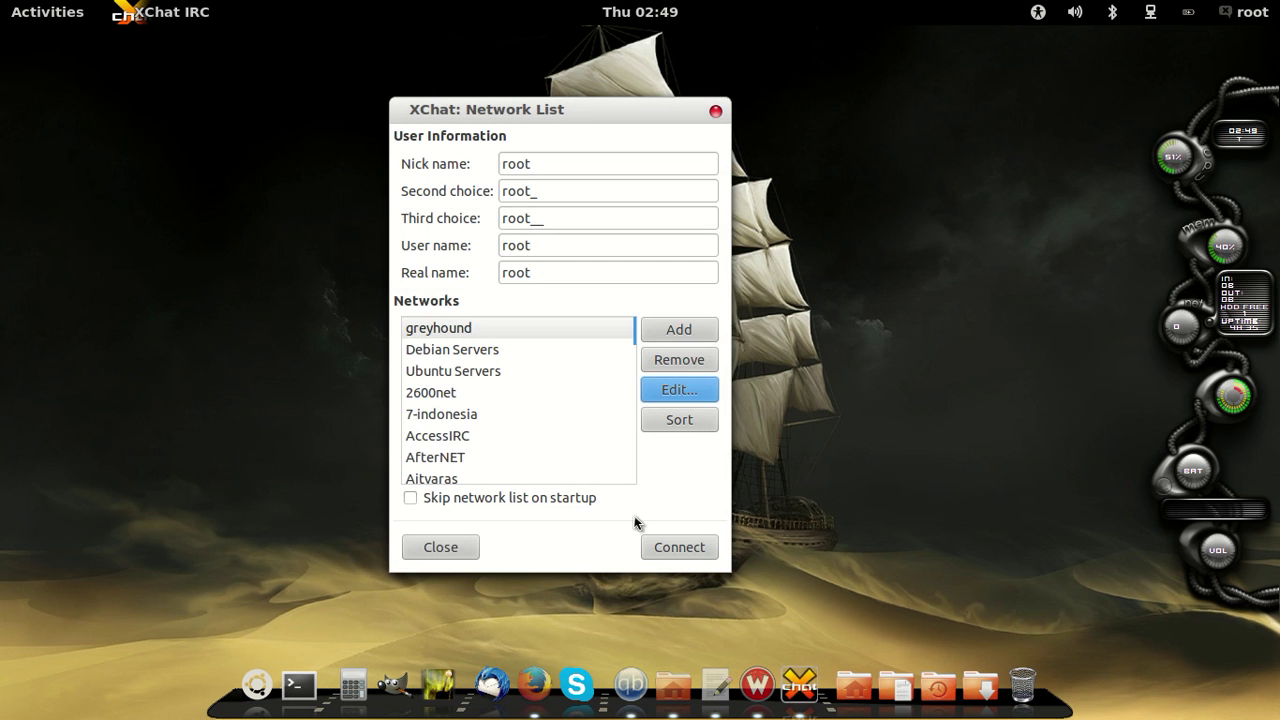
# Step: Connect to the greyhound network and dismiss the connection dialog without joining another channel
pyautogui.moveTo(551, 110); pyautogui.dragTo(382, 102)
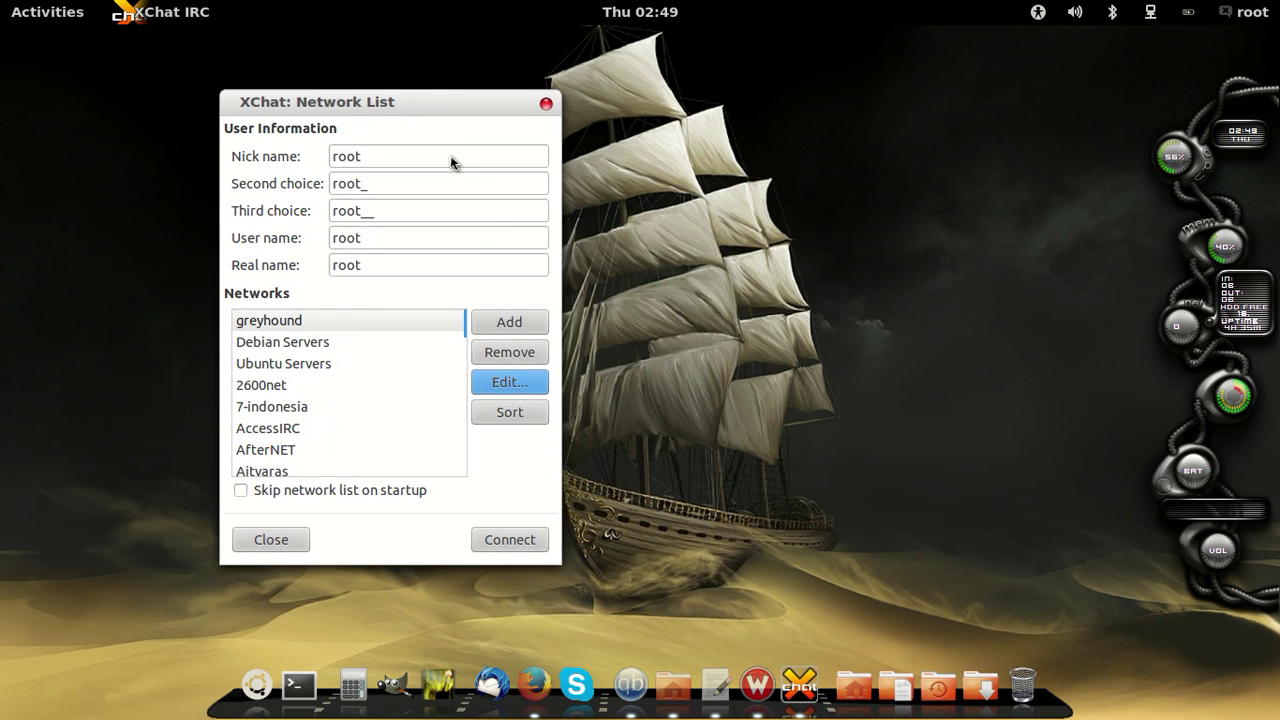
pyautogui.click(505, 540)
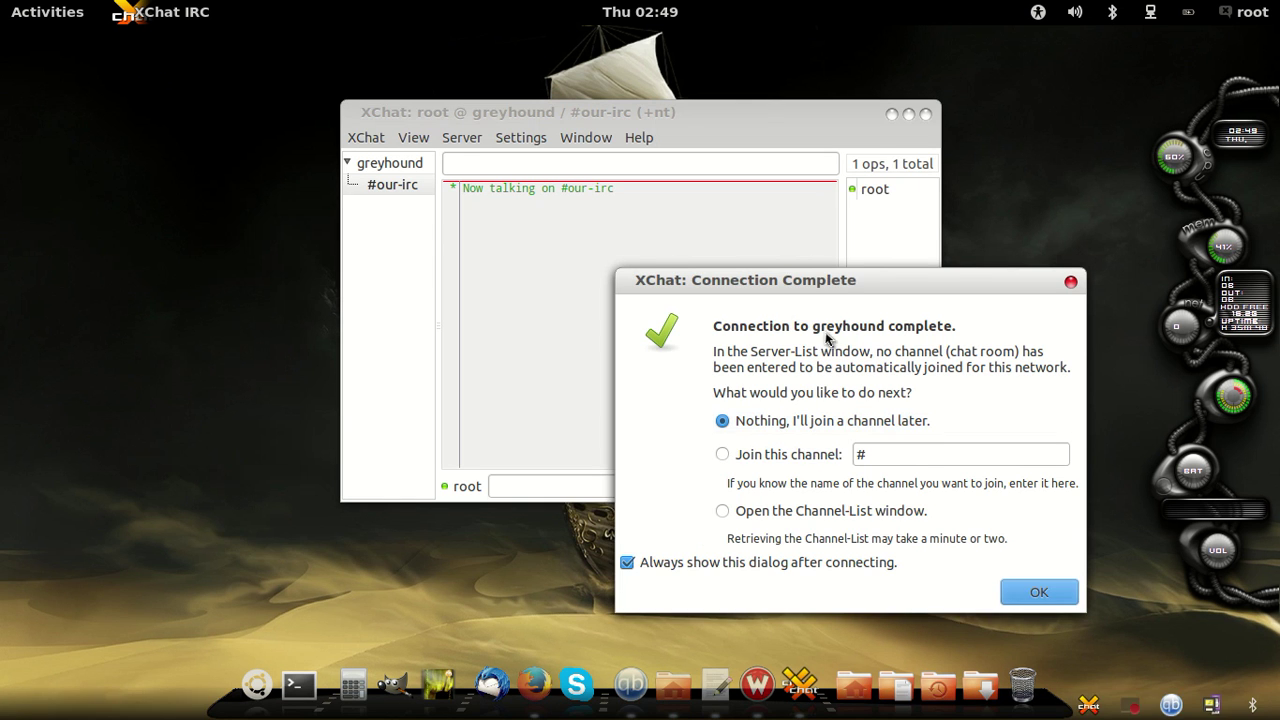
pyautogui.moveTo(836, 280); pyautogui.dragTo(727, 211)
pyautogui.click(940, 525)
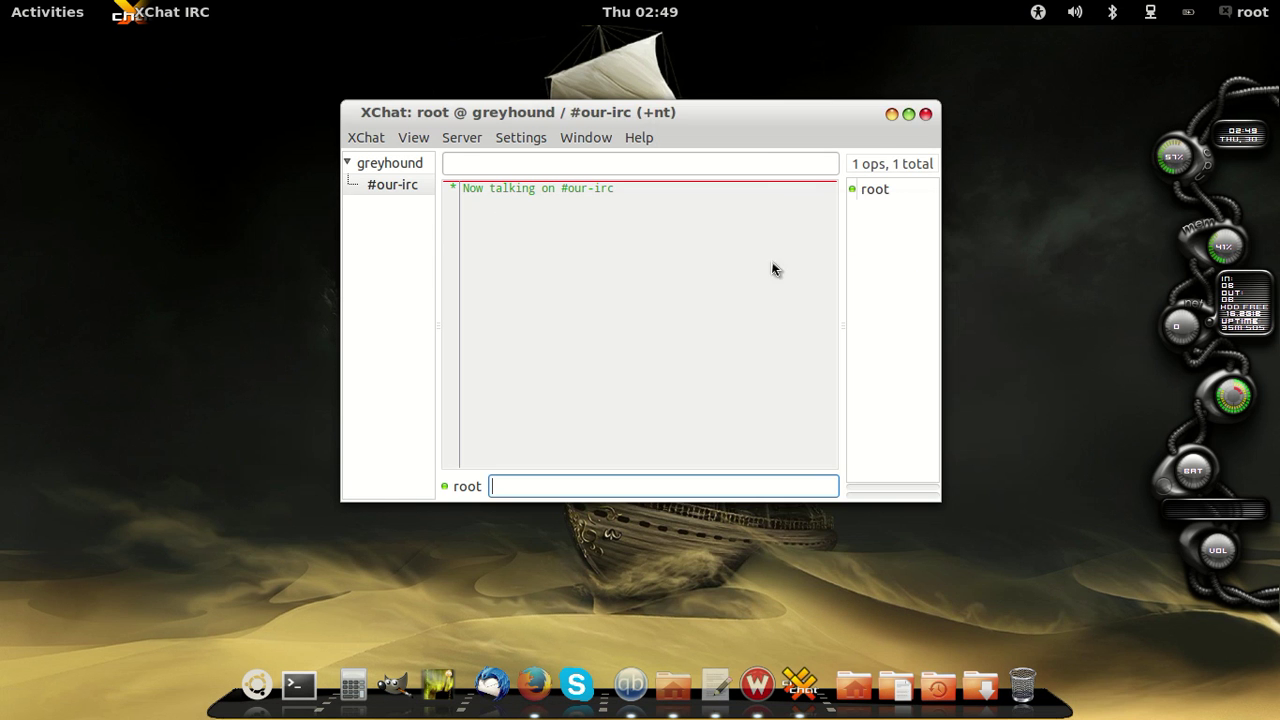
# Step: Open a Terminal window beside the chat window and write the note "now connect from internet :D" at its prompt
pyautogui.moveTo(750, 122); pyautogui.dragTo(427, 123)
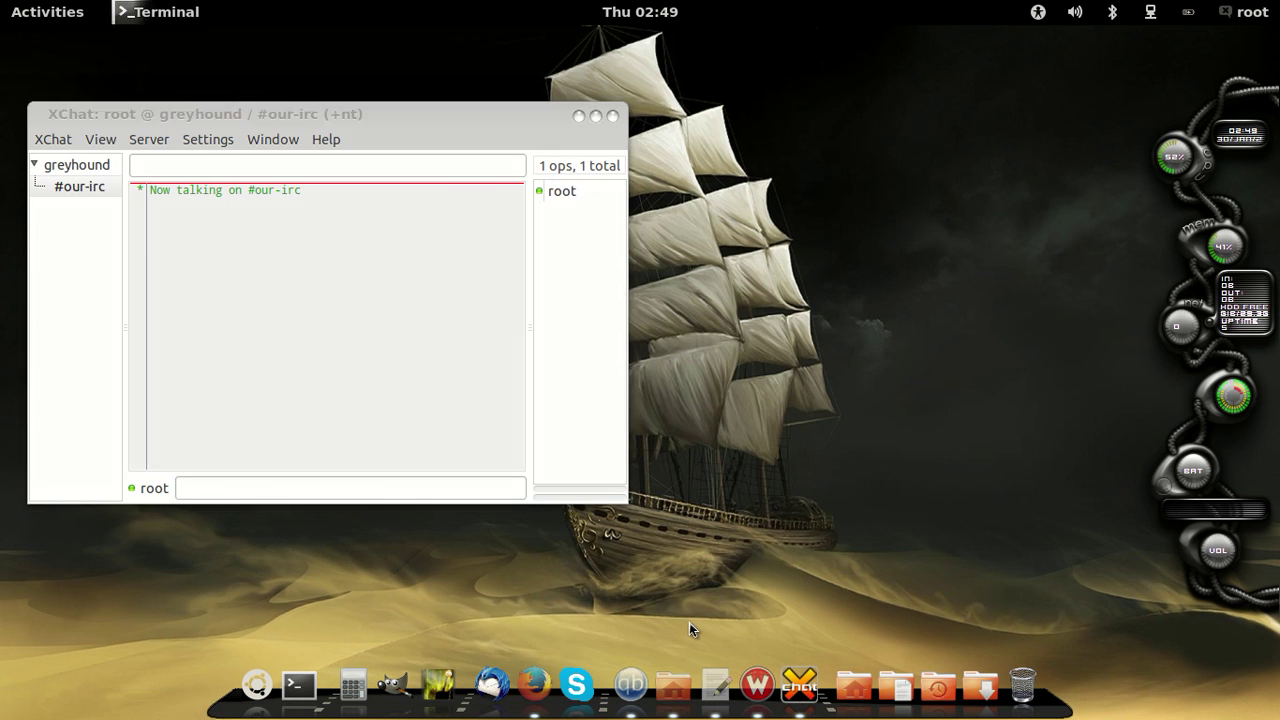
pyautogui.hotkey('ctrl', 'alt', 't')
pyautogui.moveTo(466, 83); pyautogui.dragTo(1090, 78)
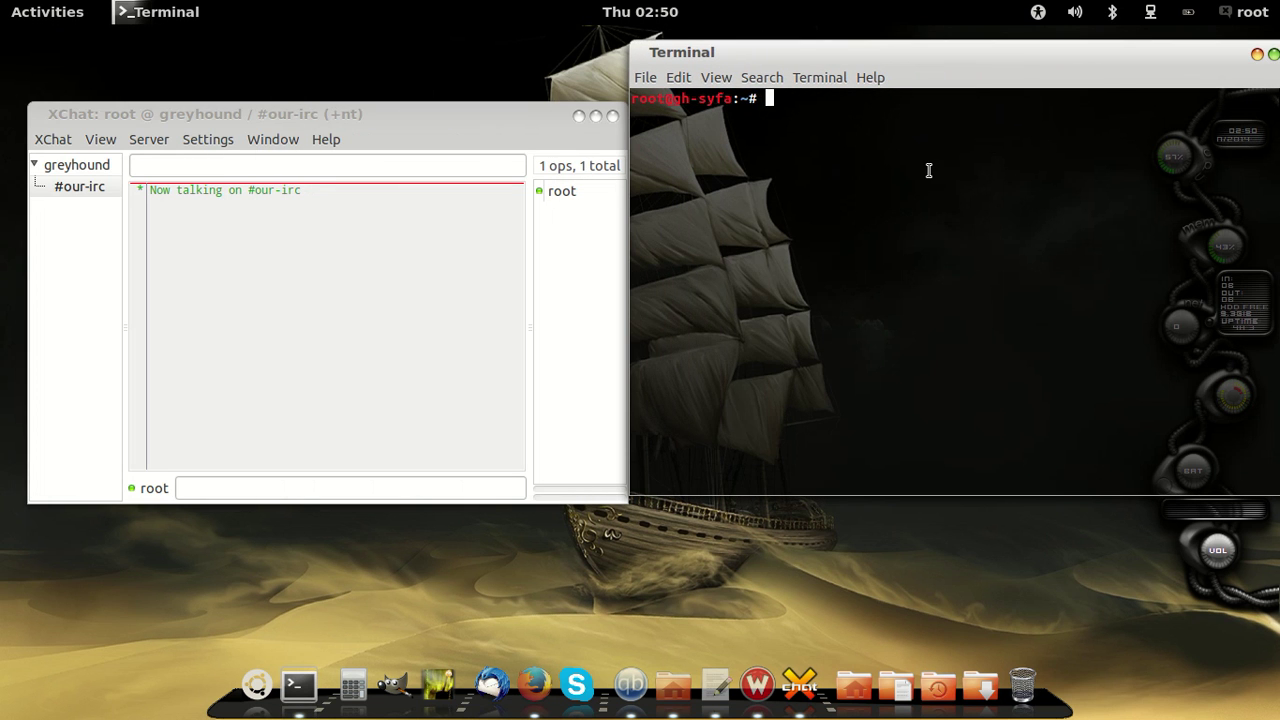
pyautogui.write('now connect from internet :D')
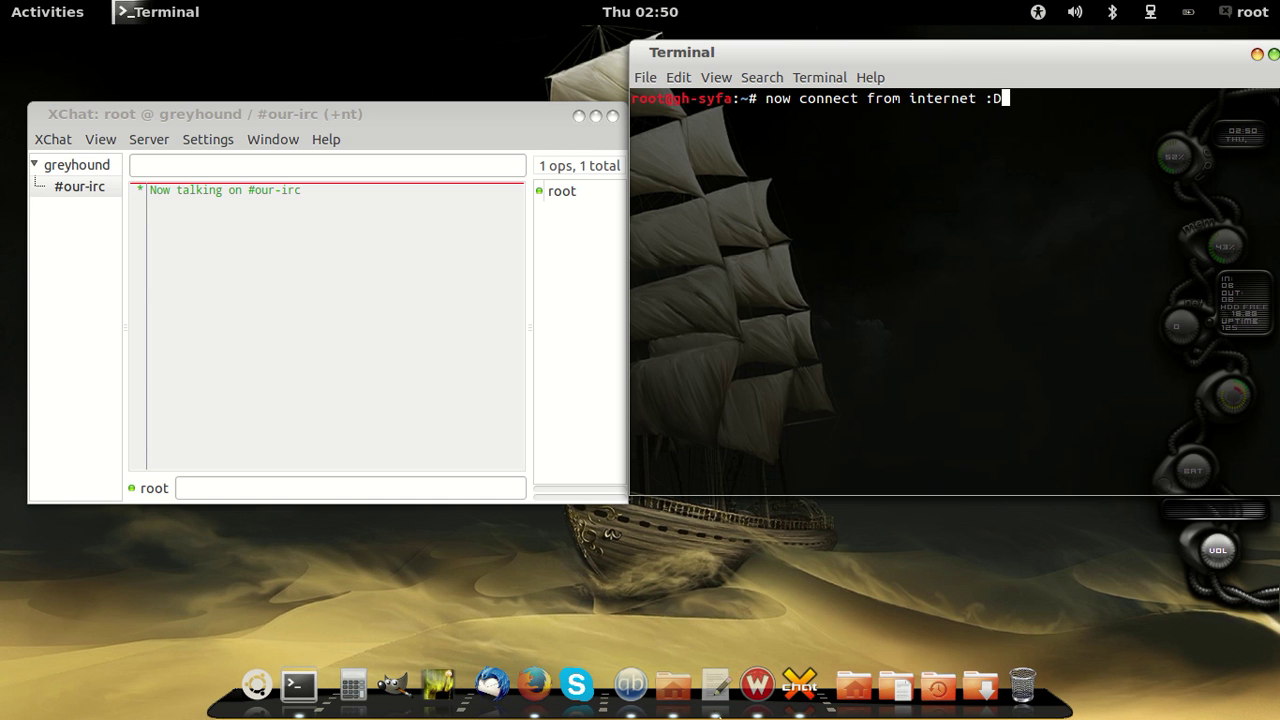
# Step: Bring up the WiMAX CM GUI connection status and launch a second XChat IRC session
pyautogui.click(757, 685)
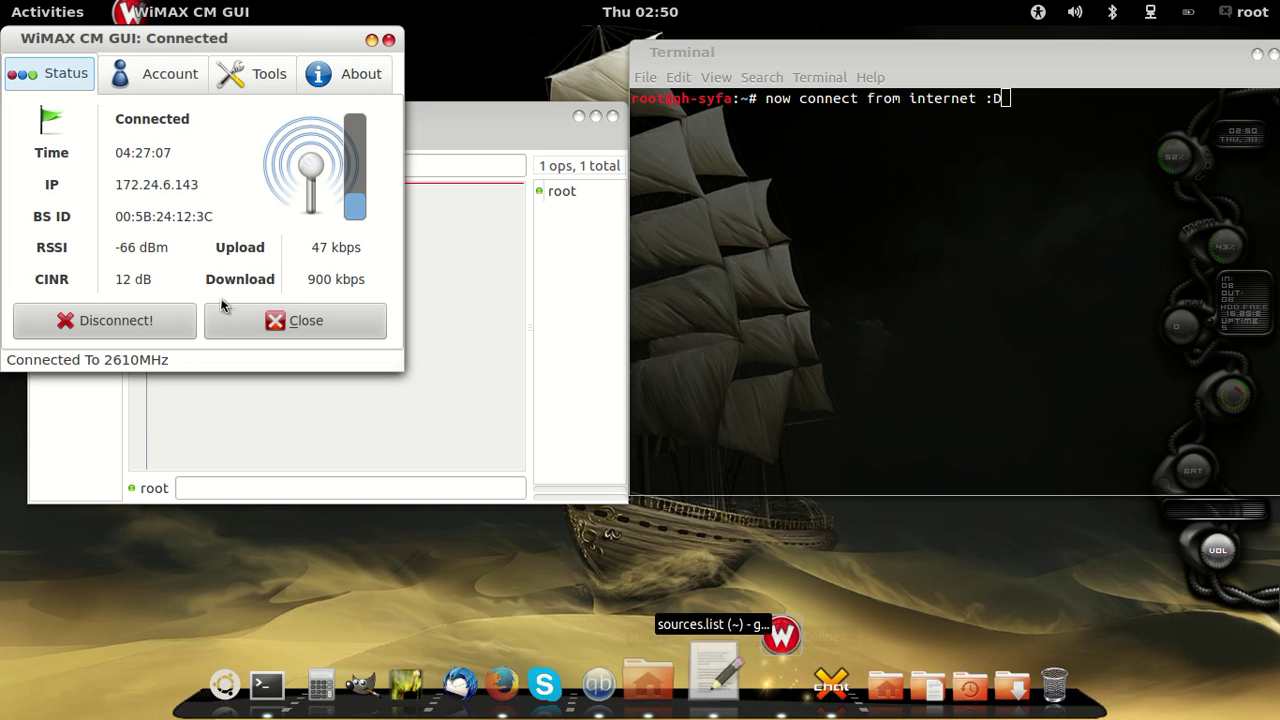
pyautogui.click(258, 688)
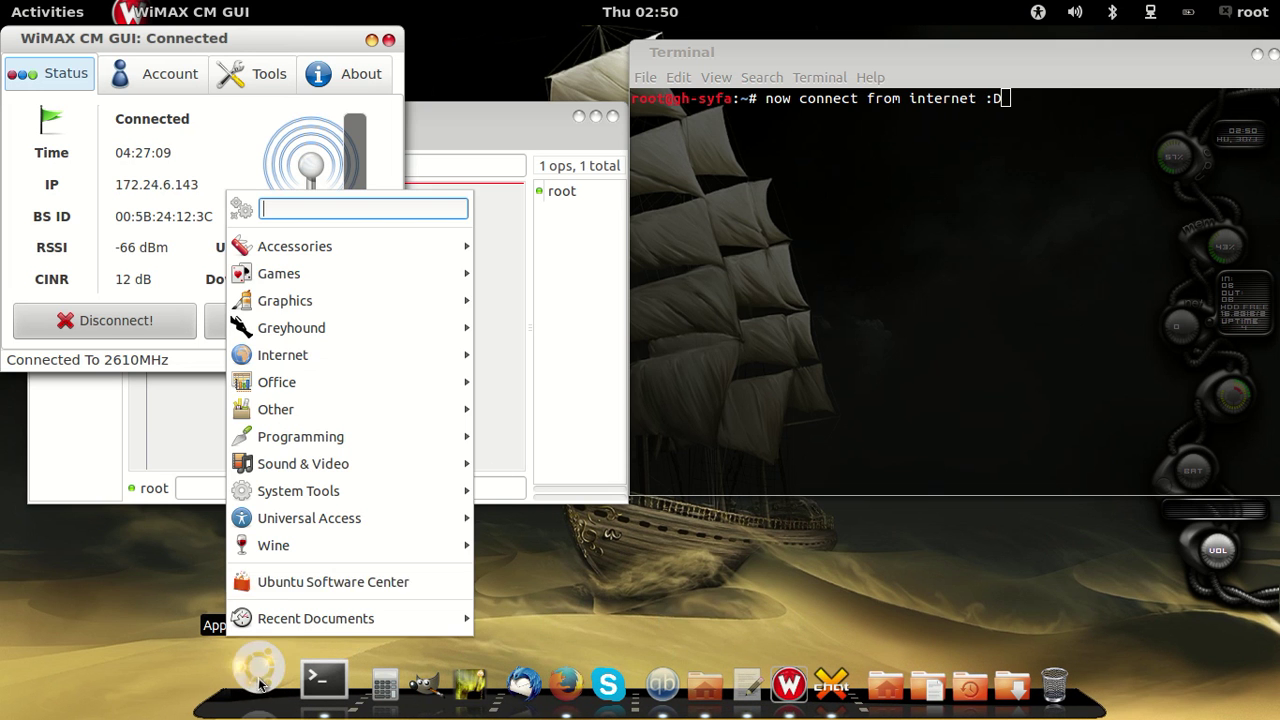
pyautogui.moveTo(334, 356)
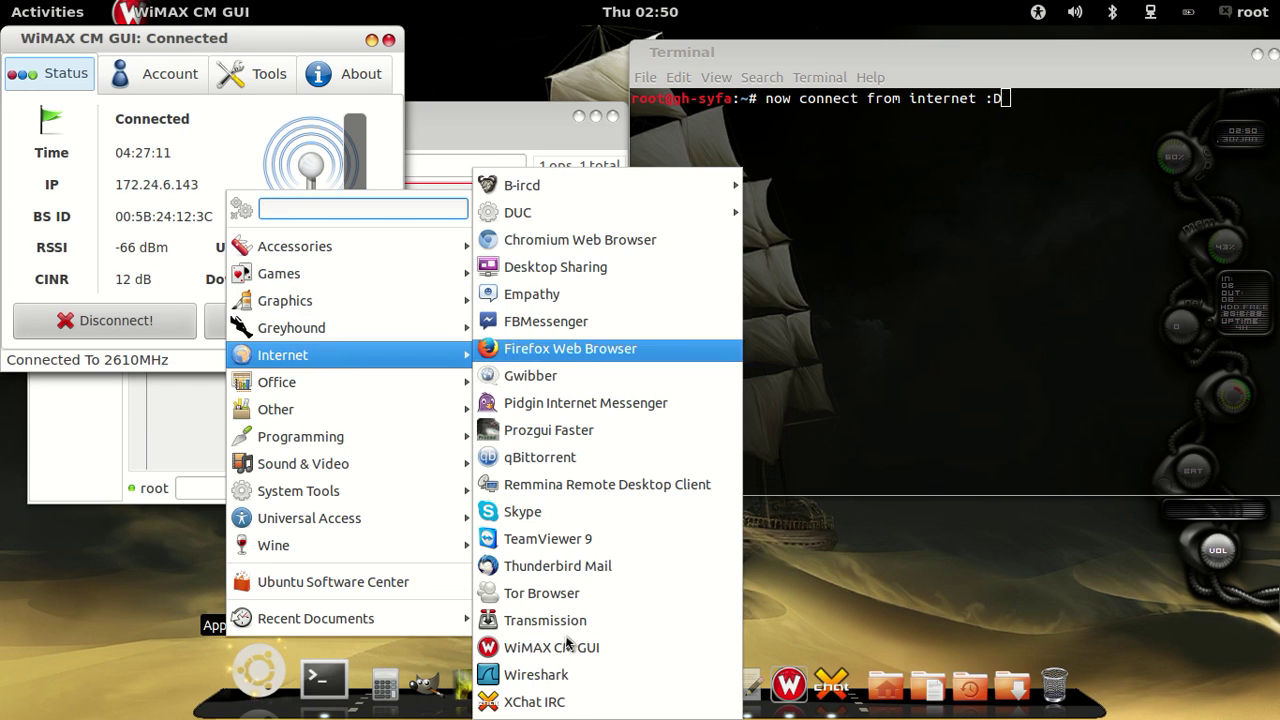
pyautogui.click(536, 701)
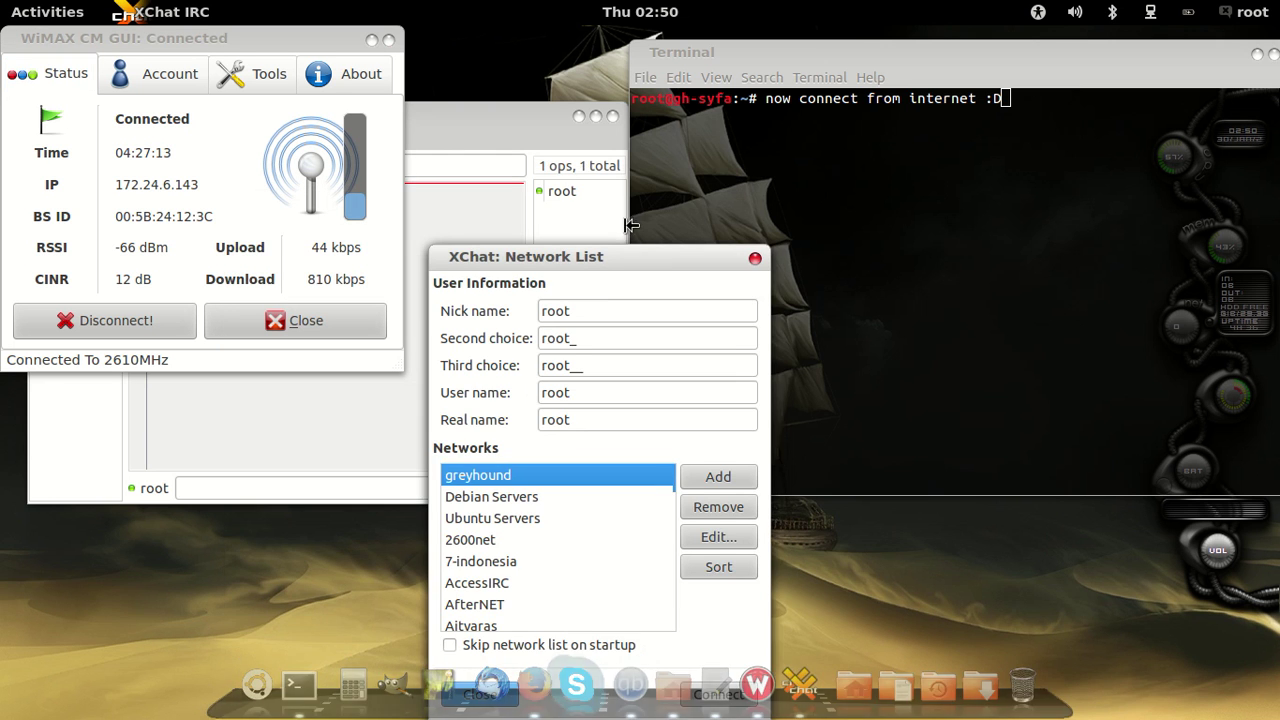
# Step: Set the nick name, user name and real name to user, with user_ and user__ as second and third choices
pyautogui.moveTo(632, 251); pyautogui.dragTo(785, 121)
pyautogui.moveTo(726, 184); pyautogui.dragTo(690, 186)
pyautogui.write('user')
pyautogui.moveTo(726, 210); pyautogui.dragTo(690, 210)
pyautogui.write('user')
pyautogui.moveTo(726, 237); pyautogui.dragTo(693, 237)
pyautogui.write('user')
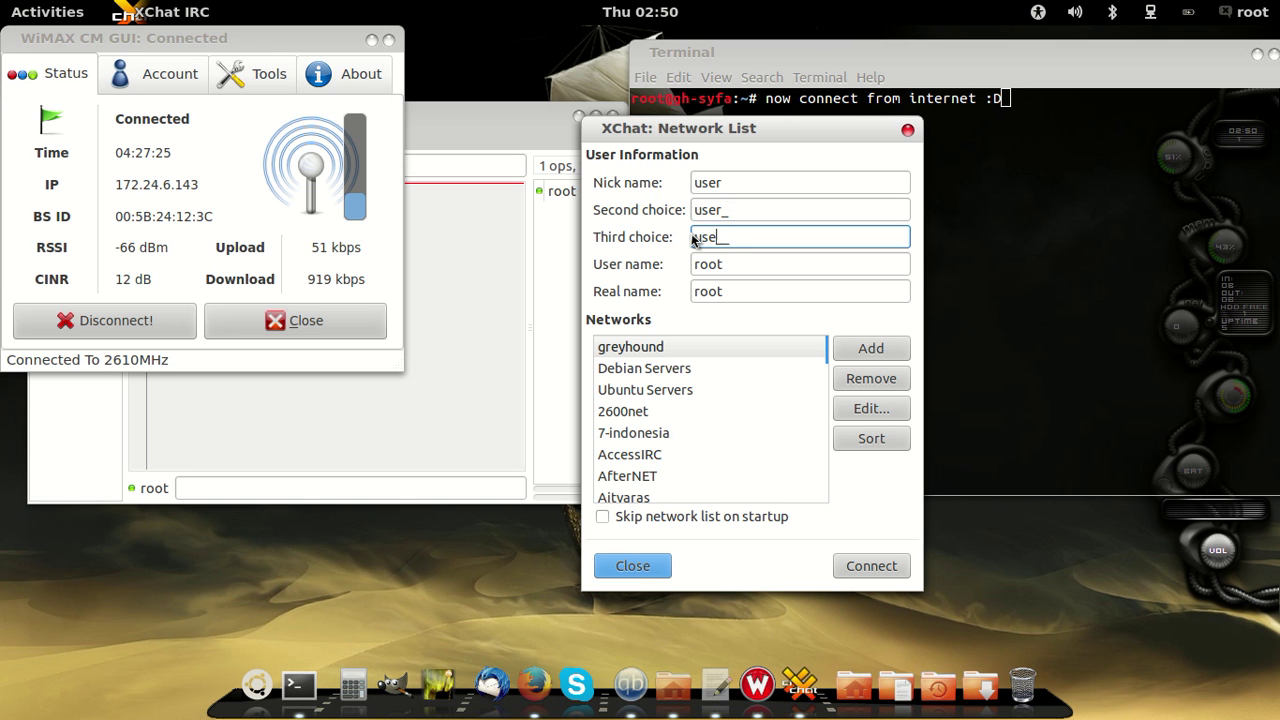
pyautogui.moveTo(724, 264); pyautogui.dragTo(690, 266)
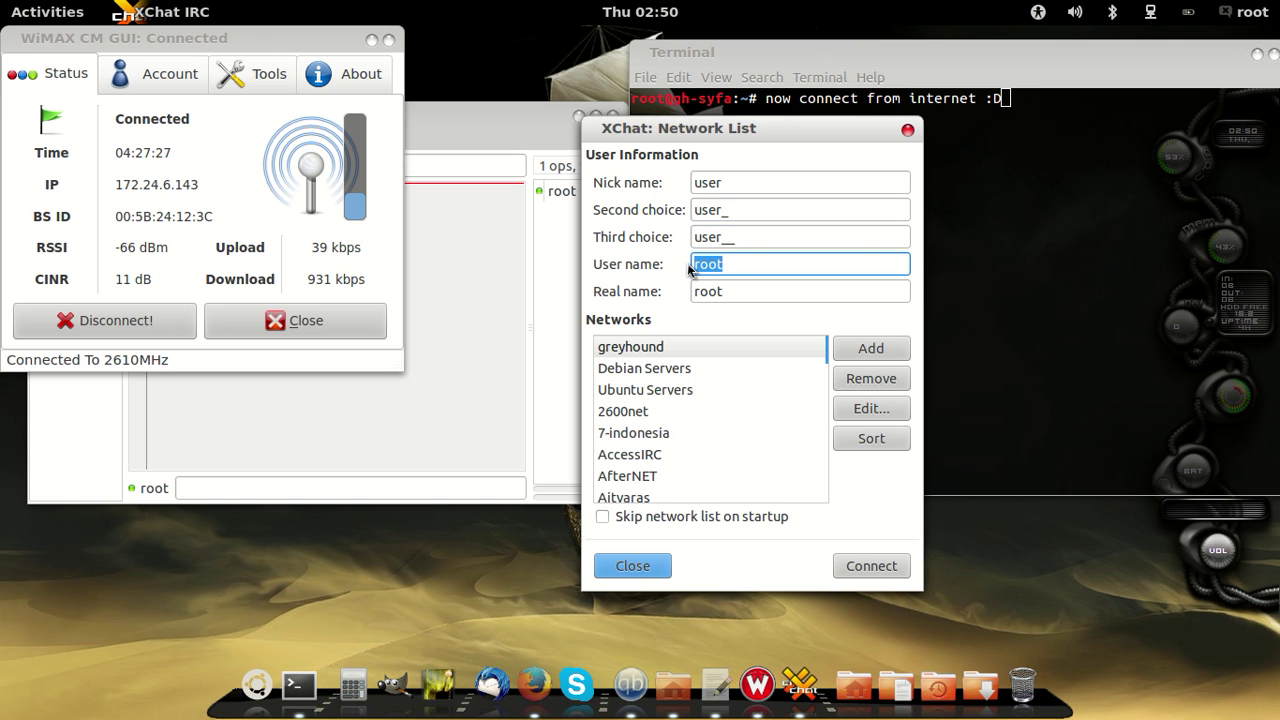
pyautogui.write('user')
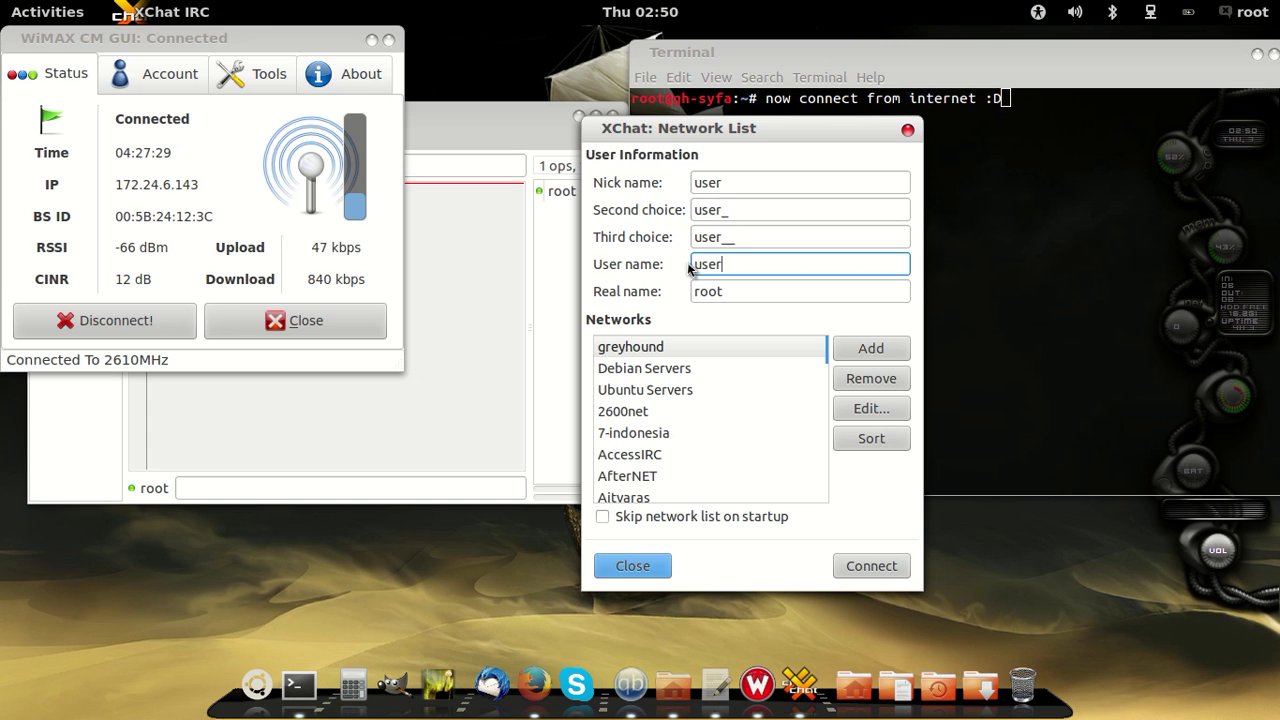
pyautogui.press('Tab')
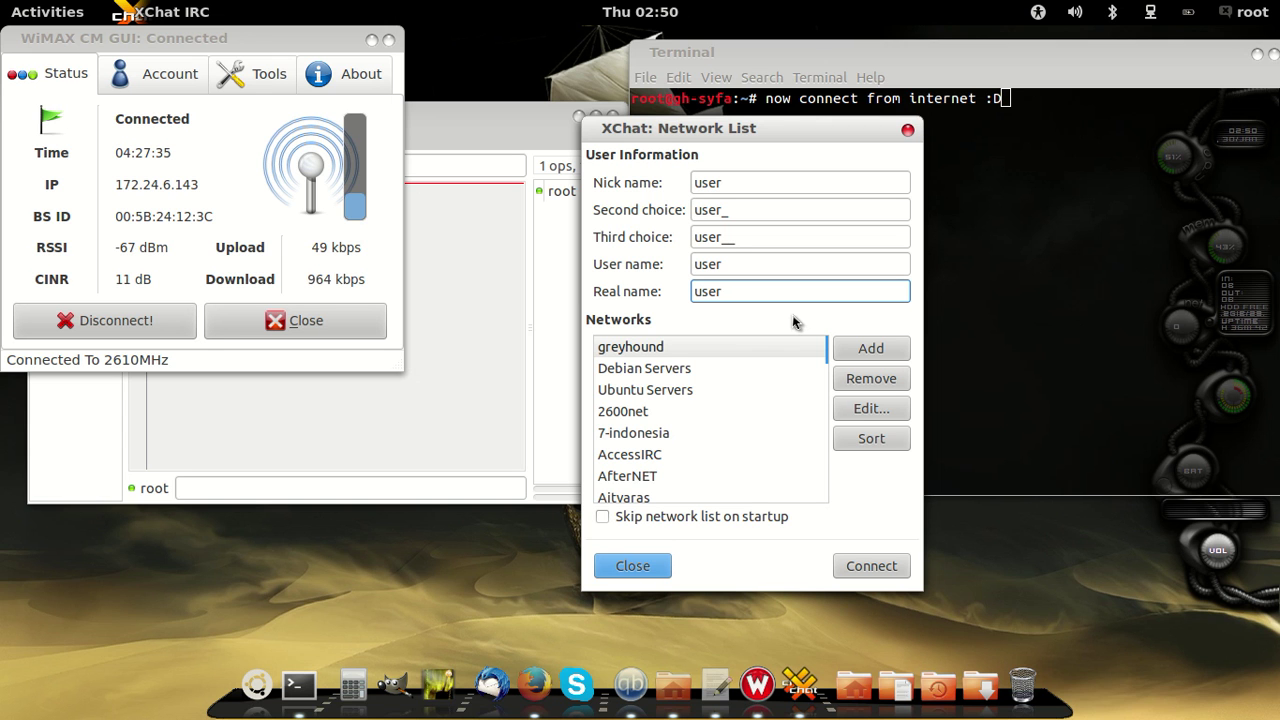
# Step: Enable skipping the network list on startup and add a new network named "connect to gh"
pyautogui.click(815, 516)
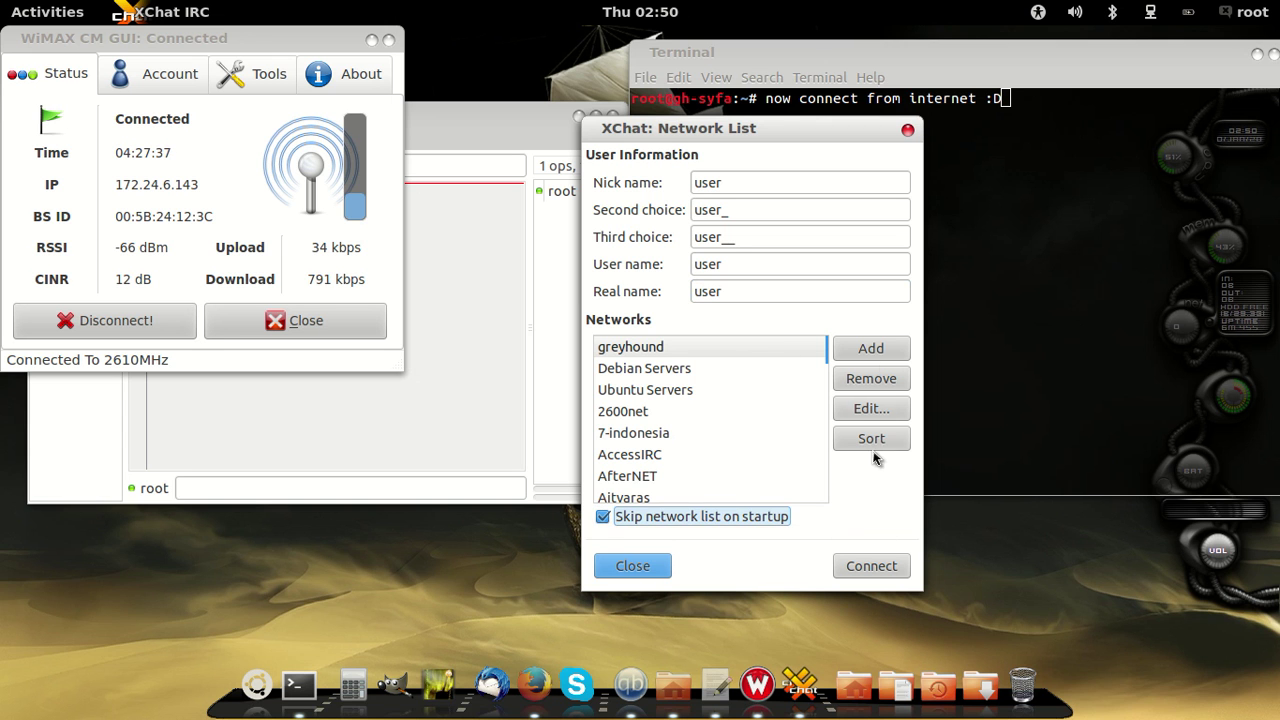
pyautogui.click(732, 355)
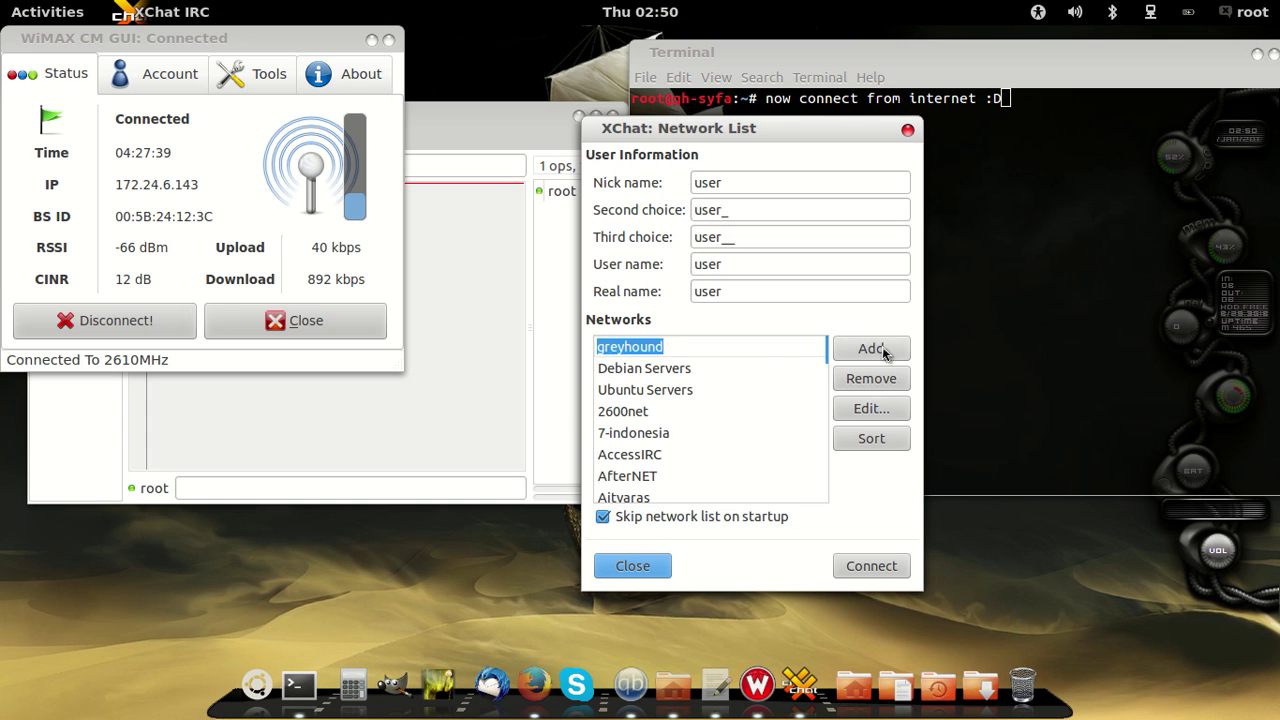
pyautogui.click(870, 348)
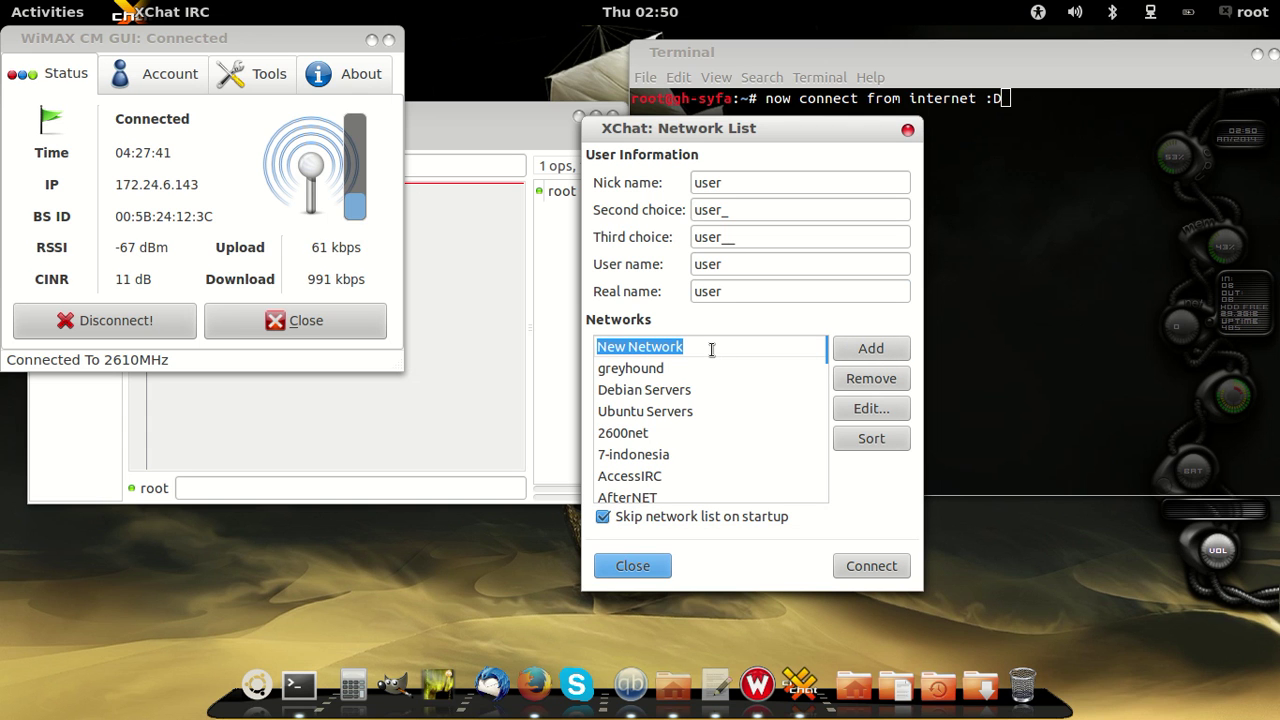
pyautogui.write('conn')
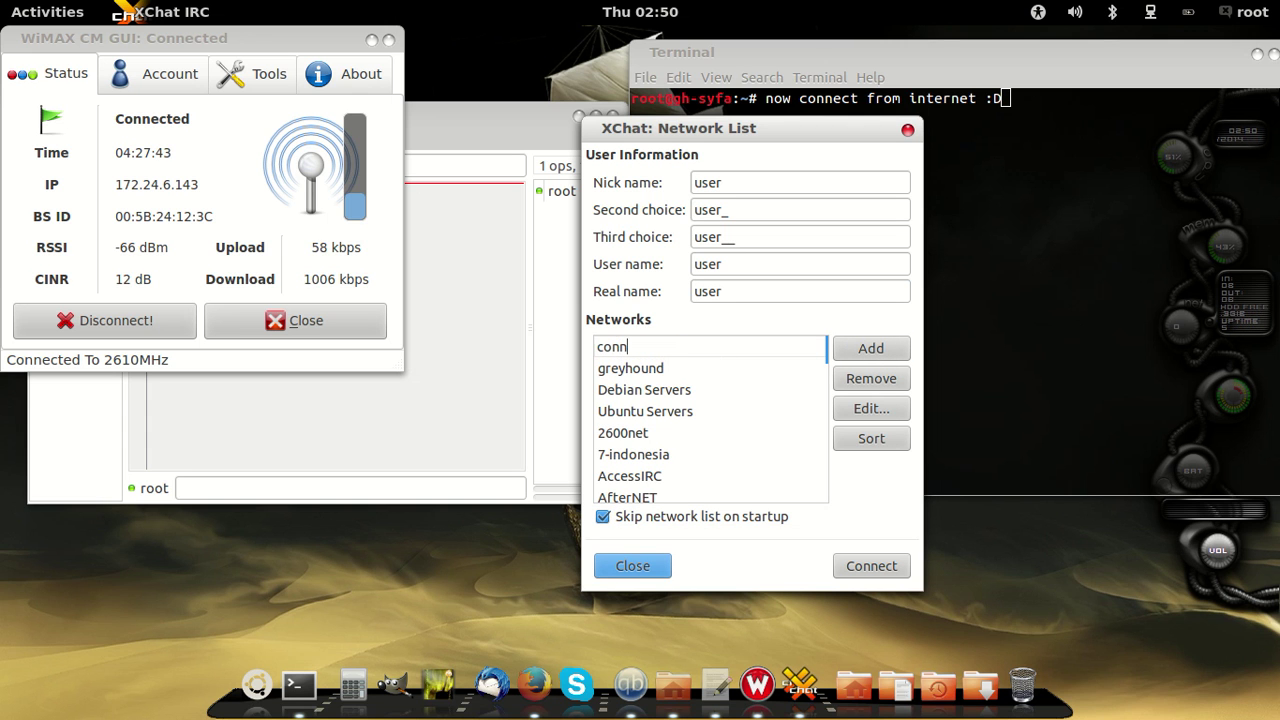
pyautogui.write('ect to gh')
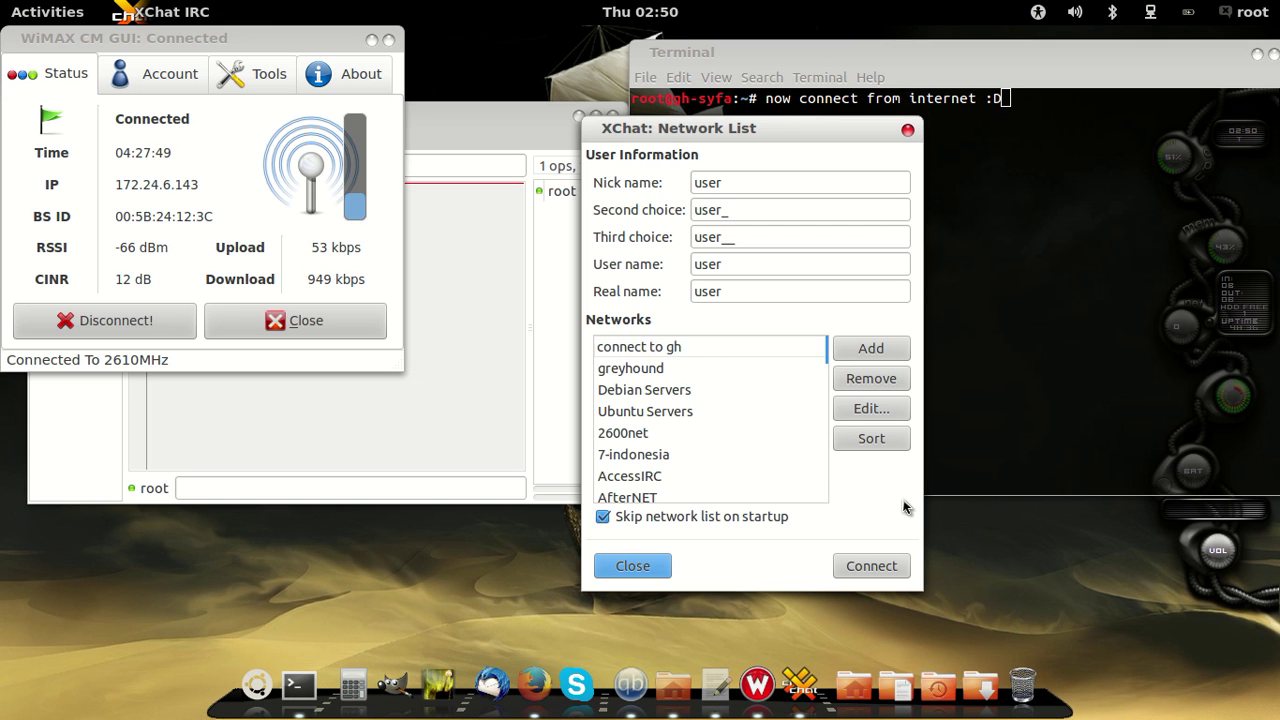
# Step: Open the settings of the "connect to gh" network and try to add a second server entry with the address 172.24.6.143
pyautogui.click(676, 378)
pyautogui.click(690, 350)
pyautogui.click(851, 414)
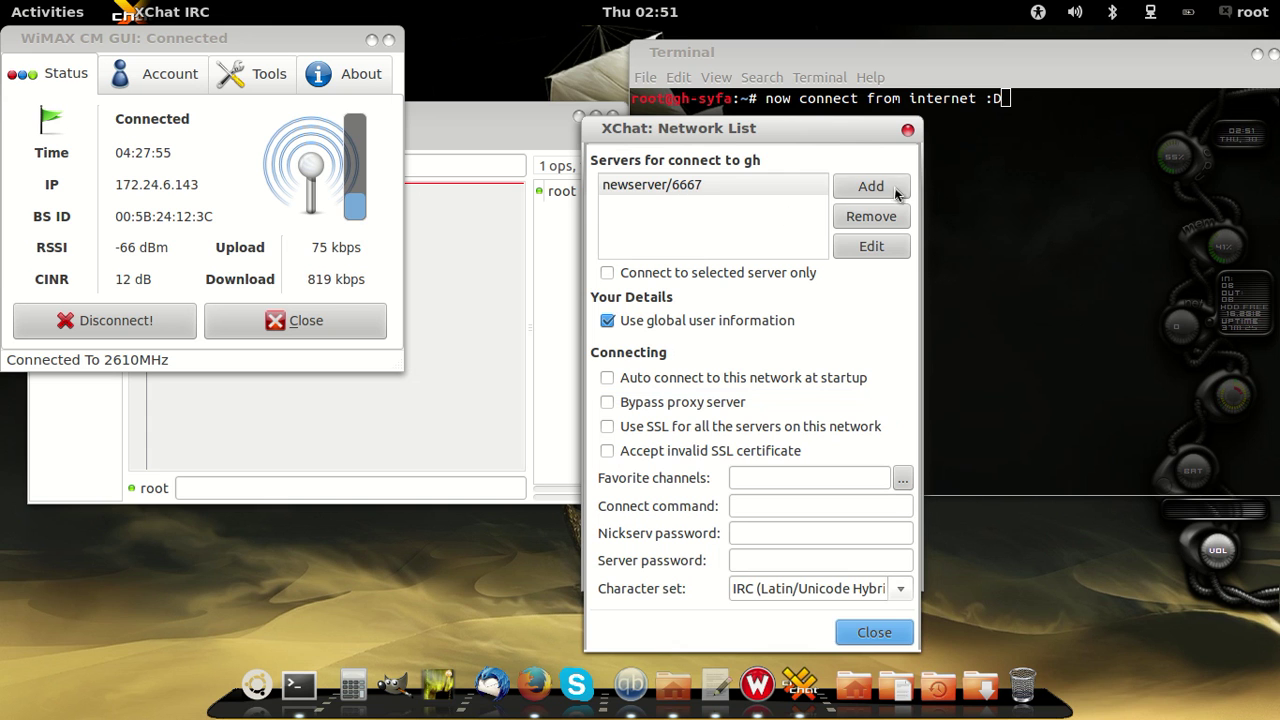
pyautogui.click(900, 195)
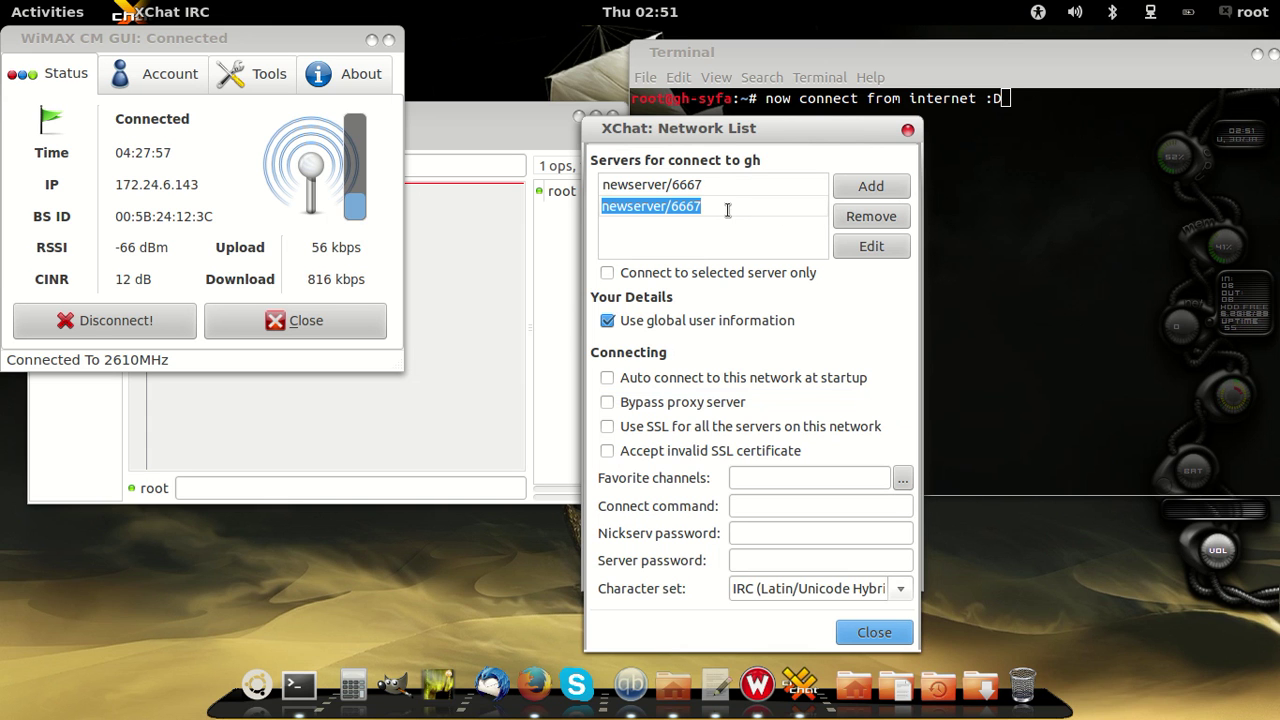
pyautogui.write('172.24.6')
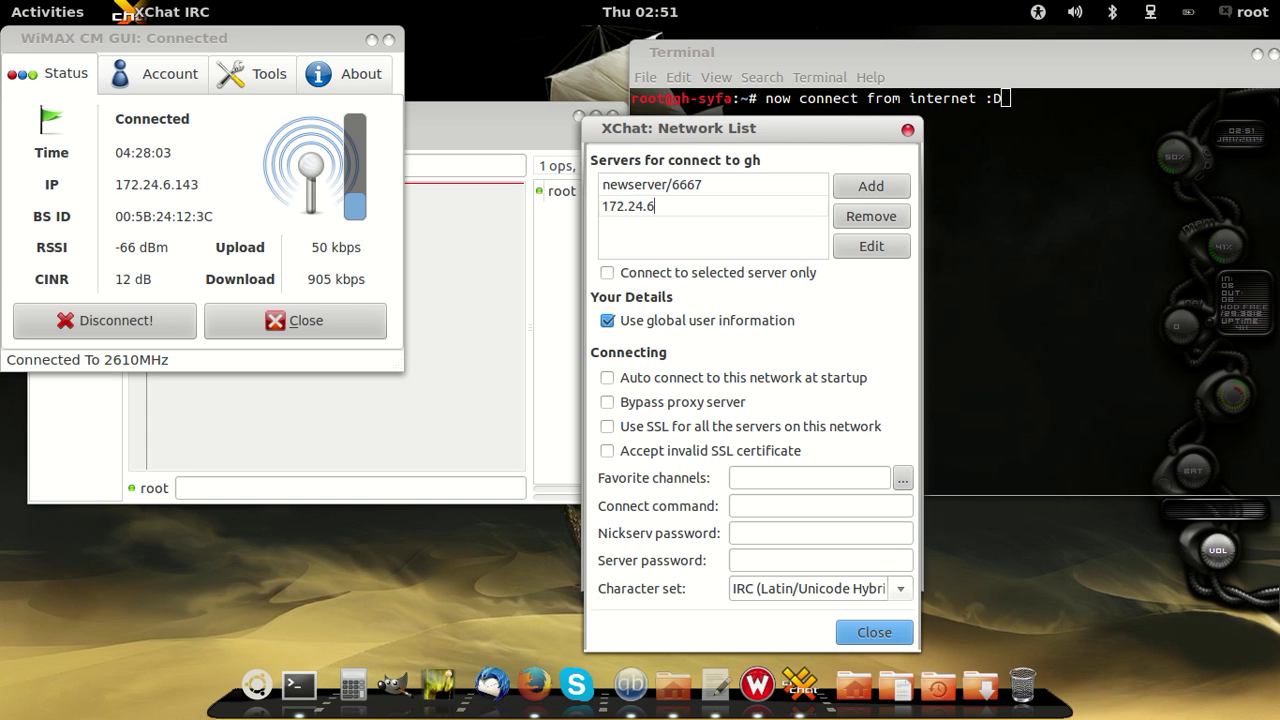
pyautogui.write('.143')
pyautogui.click(371, 42)
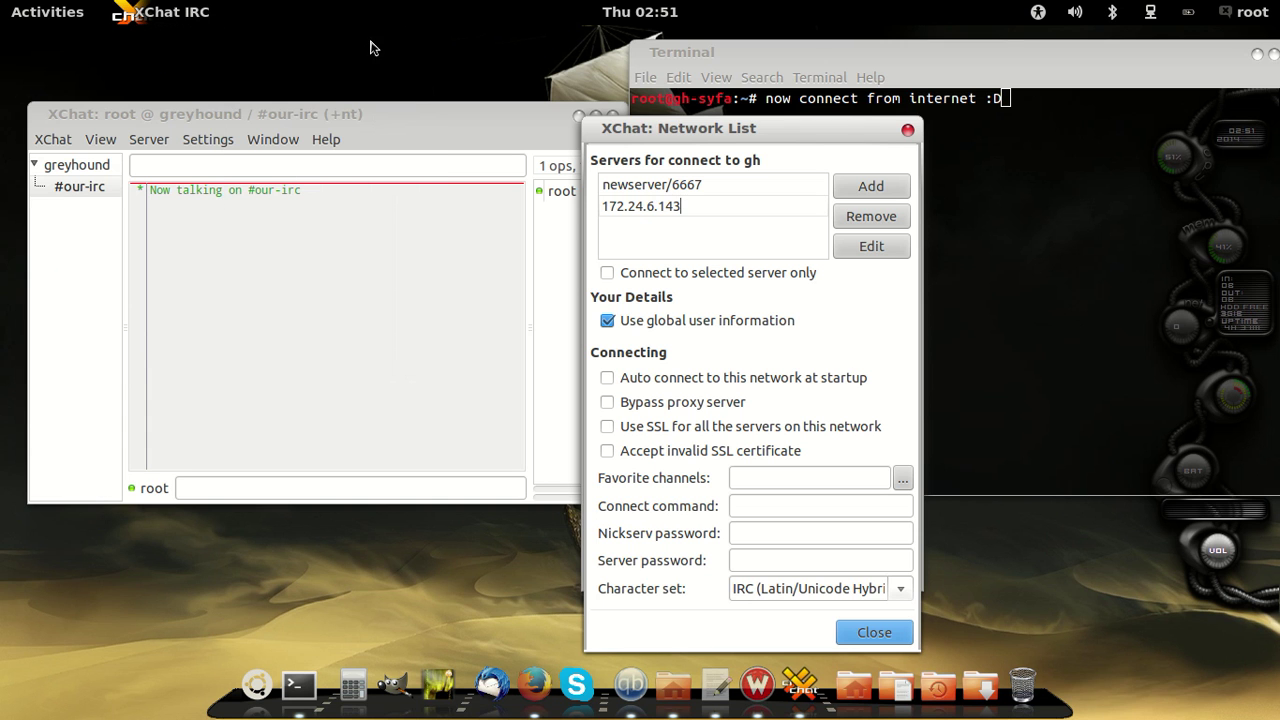
# Step: Add #our-irc to the favorite channels of the "connect to gh" network
pyautogui.click(903, 481)
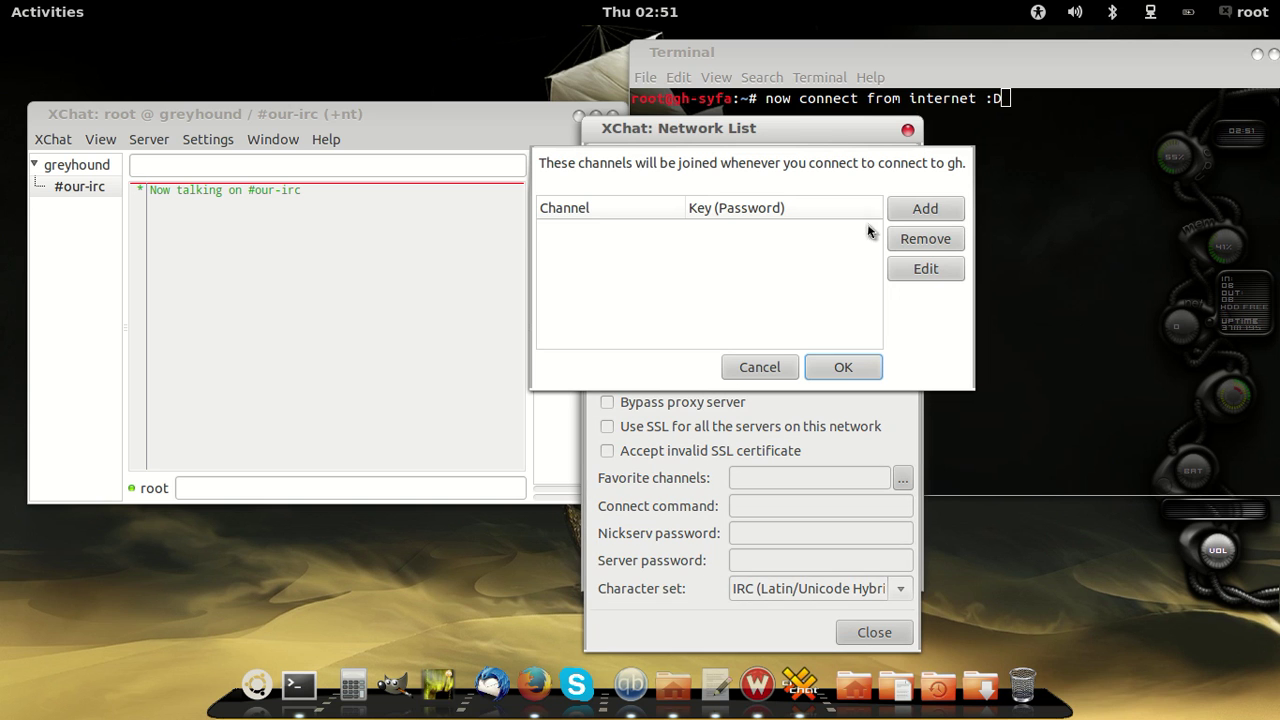
pyautogui.click(926, 210)
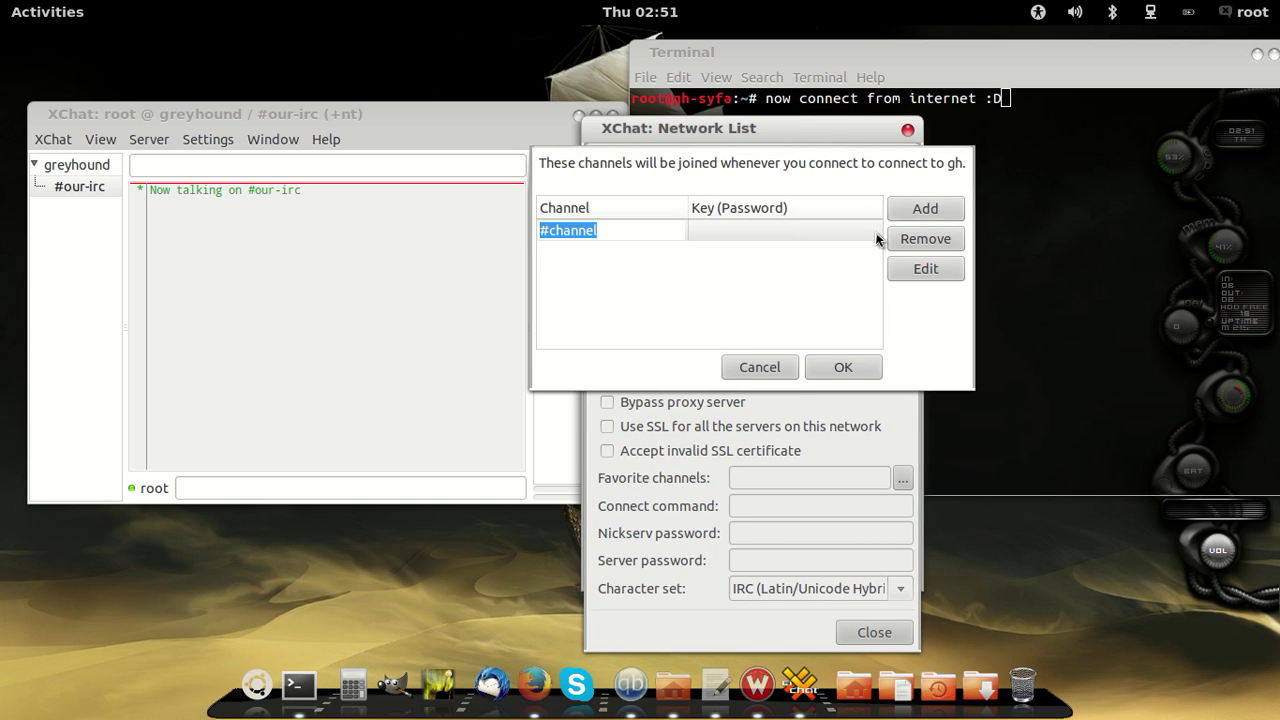
pyautogui.click(924, 209)
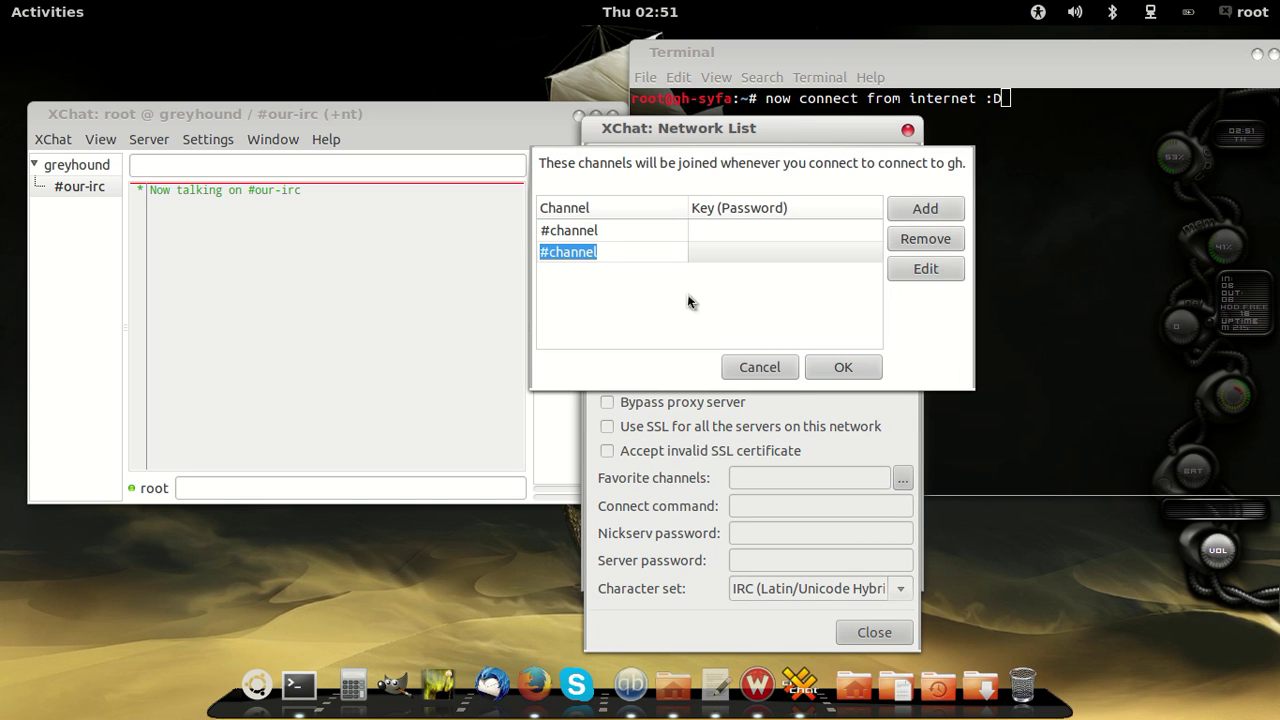
pyautogui.click(641, 257)
pyautogui.write('===')
pyautogui.press('BackSpace')
pyautogui.press('BackSpace')
pyautogui.press('BackSpace')
pyautogui.press('BackSpace')
pyautogui.press('BackSpace')
pyautogui.press('BackSpace')
pyautogui.write('our-irc')
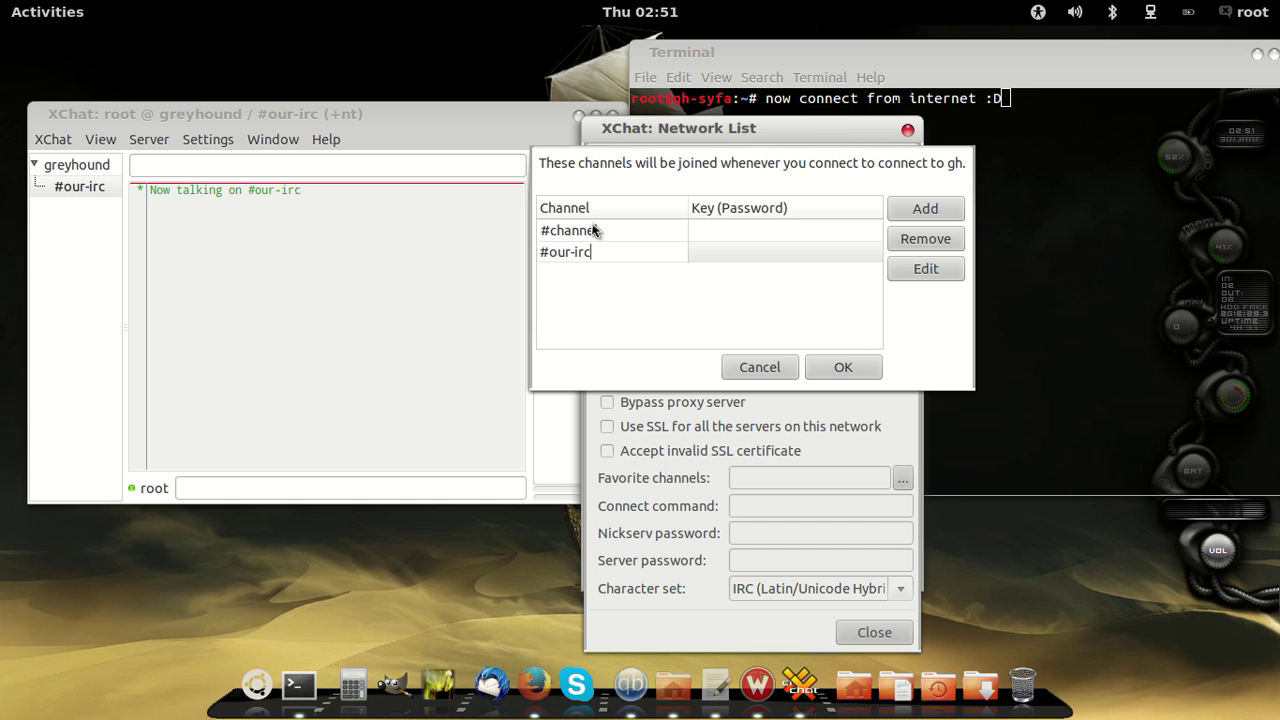
pyautogui.press('Return')
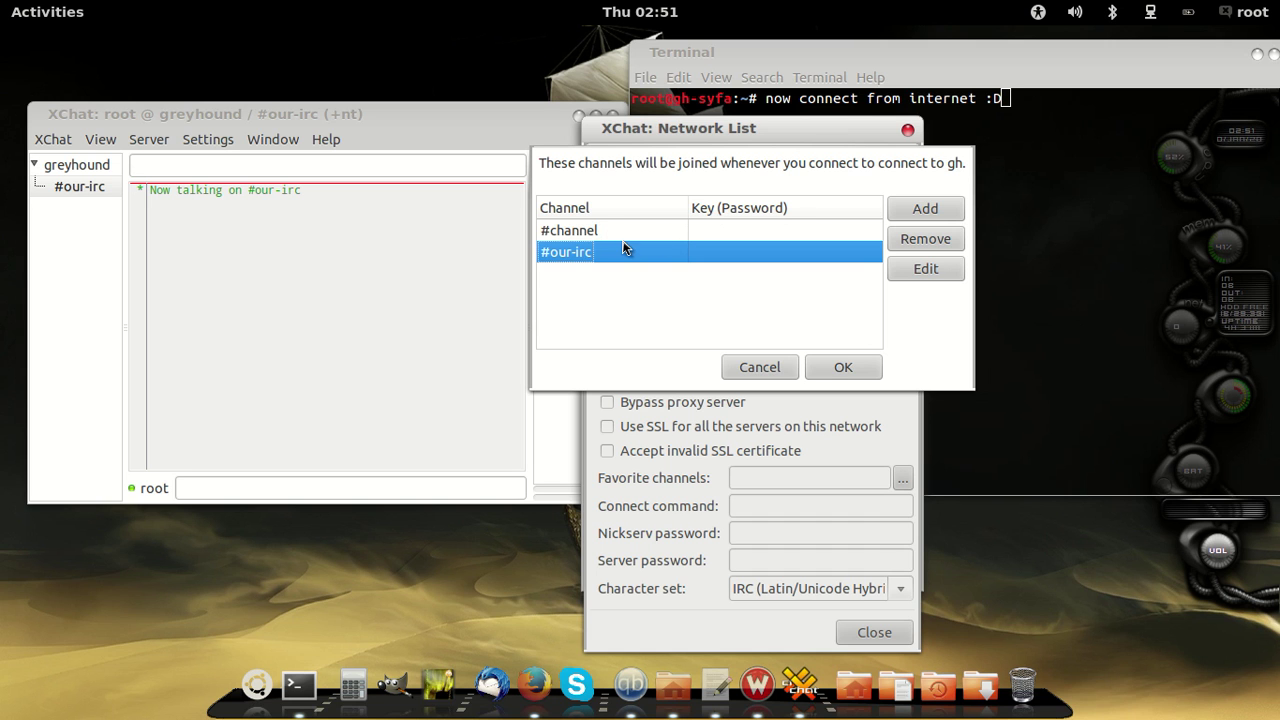
# Step: Remove the leftover #channel entry and accept the favorite channels list
pyautogui.click(624, 238)
pyautogui.click(933, 248)
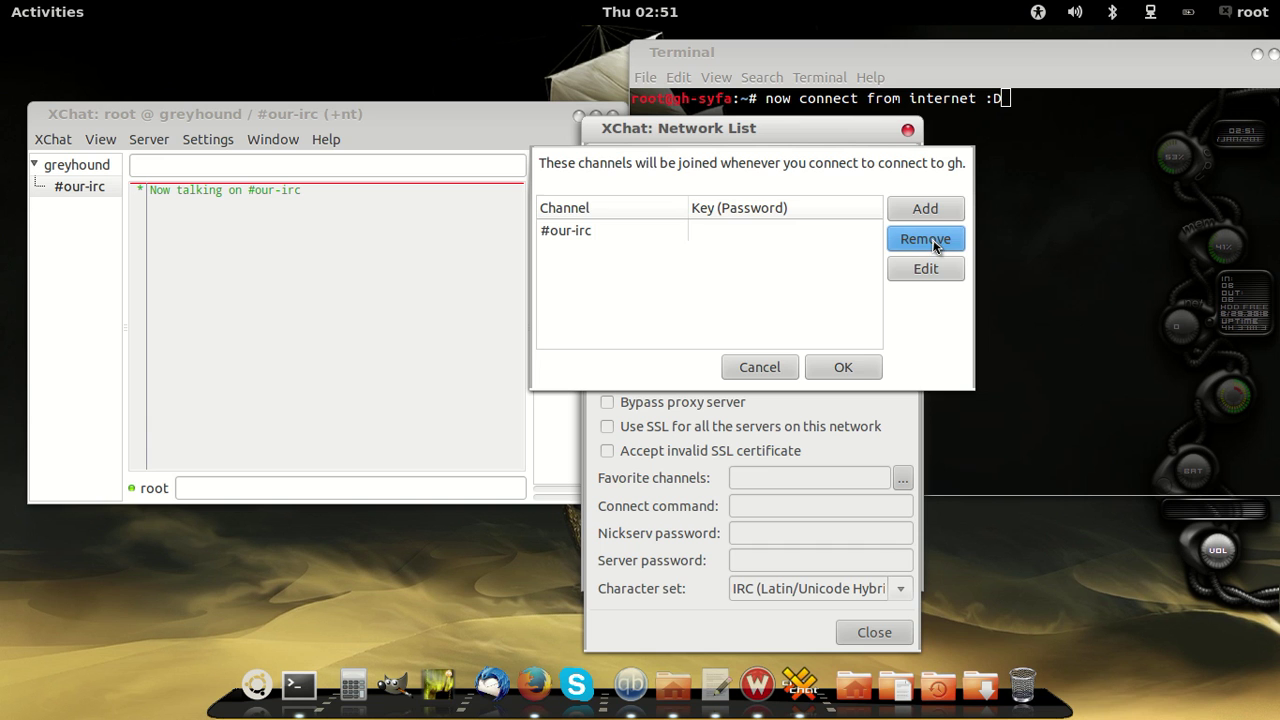
pyautogui.click(857, 368)
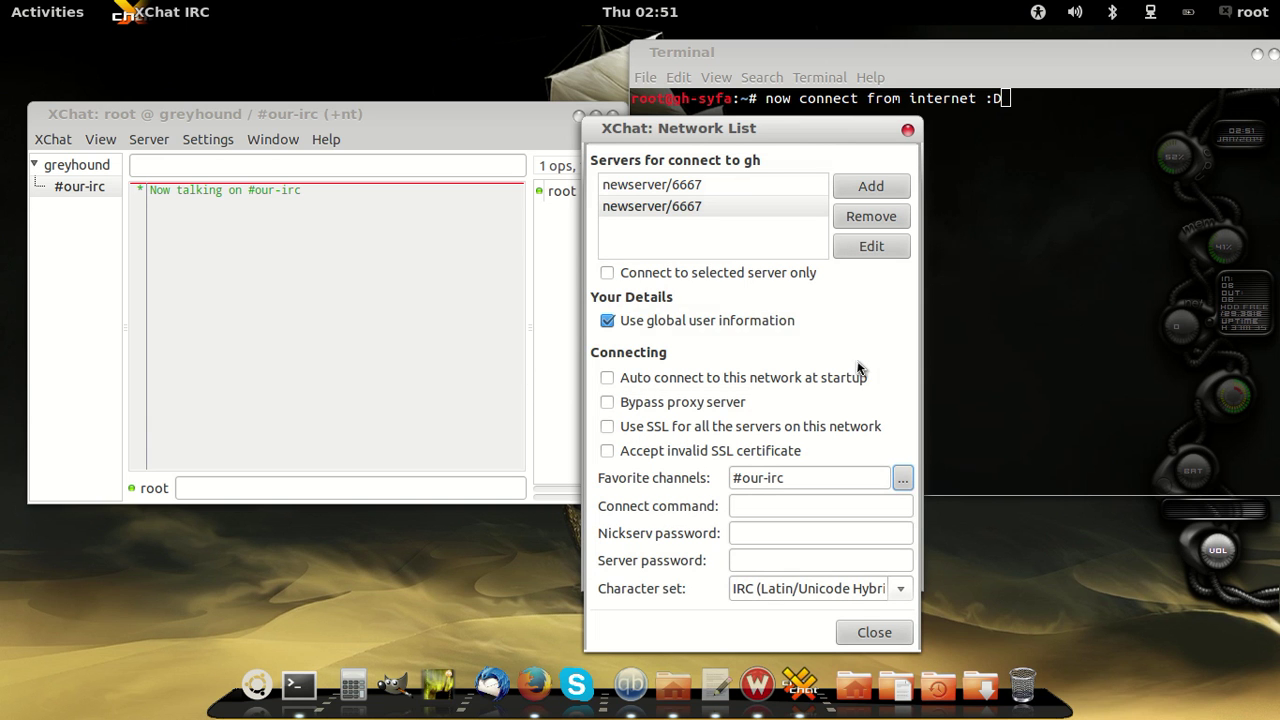
# Step: Enable connecting to the selected server only and change the second server entry to 172.24.6.143, the IP shown in WiMAX CM GUI
pyautogui.click(740, 272)
pyautogui.click(731, 188)
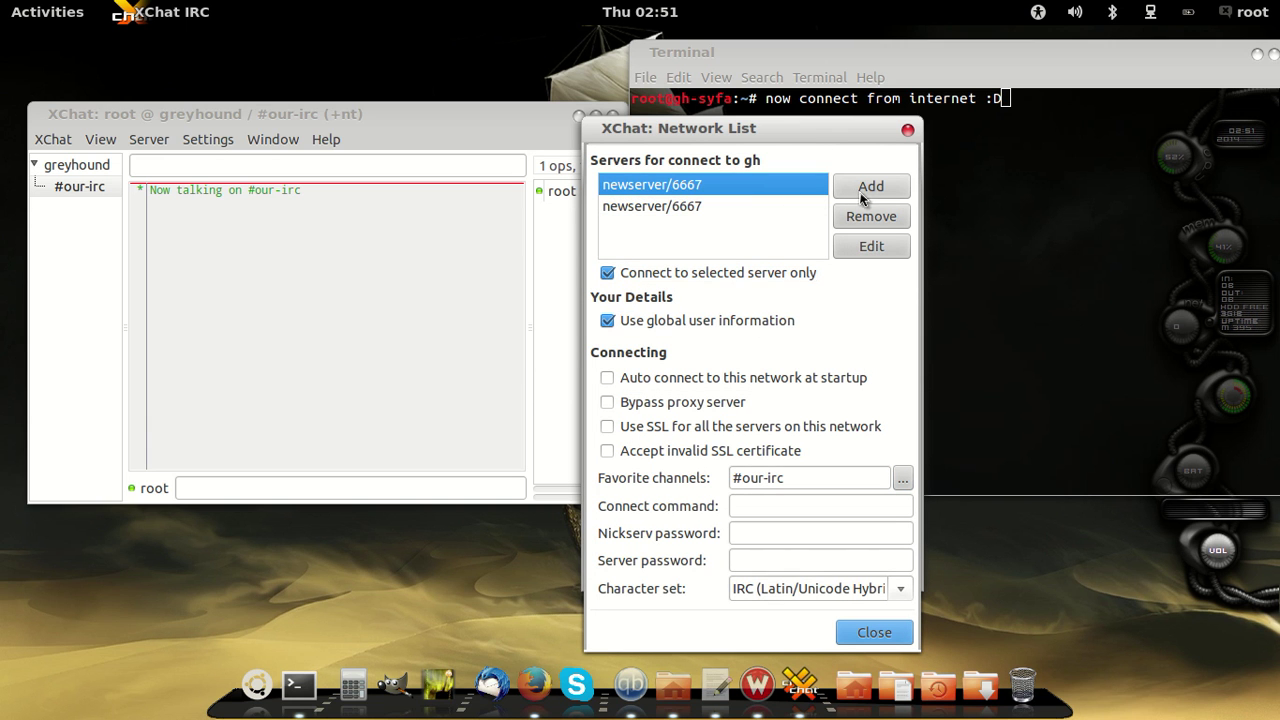
pyautogui.click(730, 208)
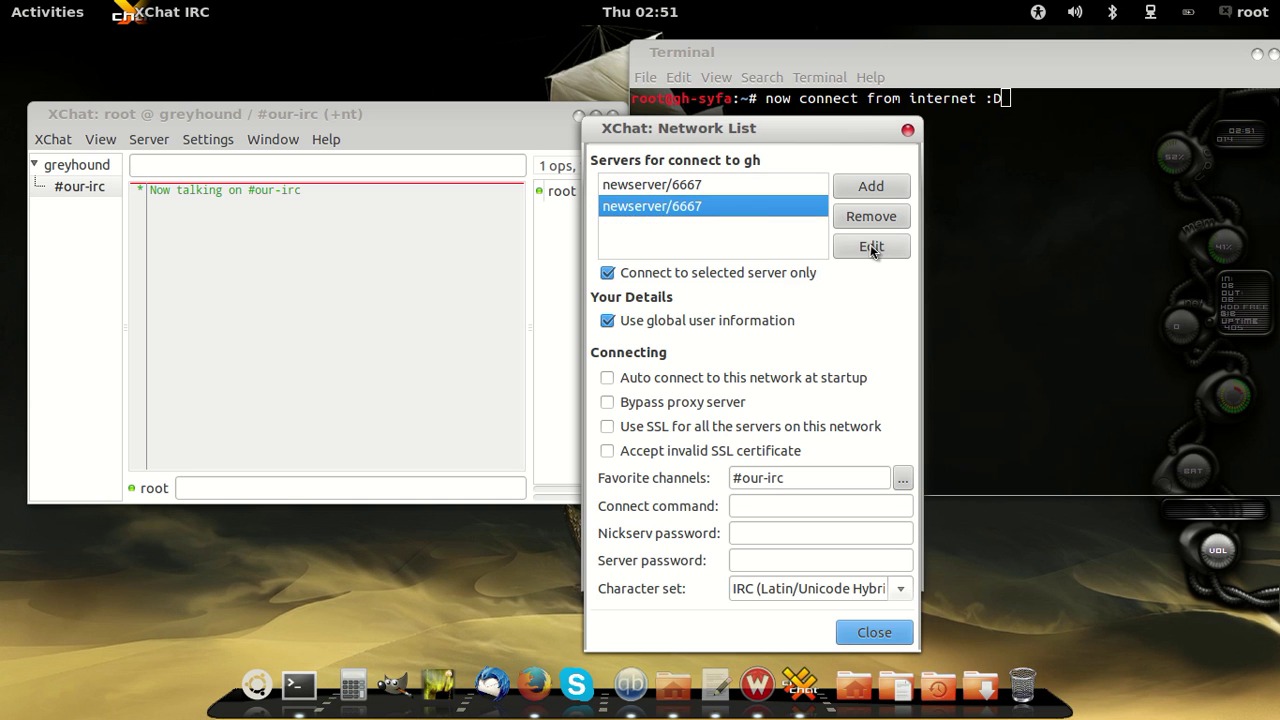
pyautogui.click(870, 246)
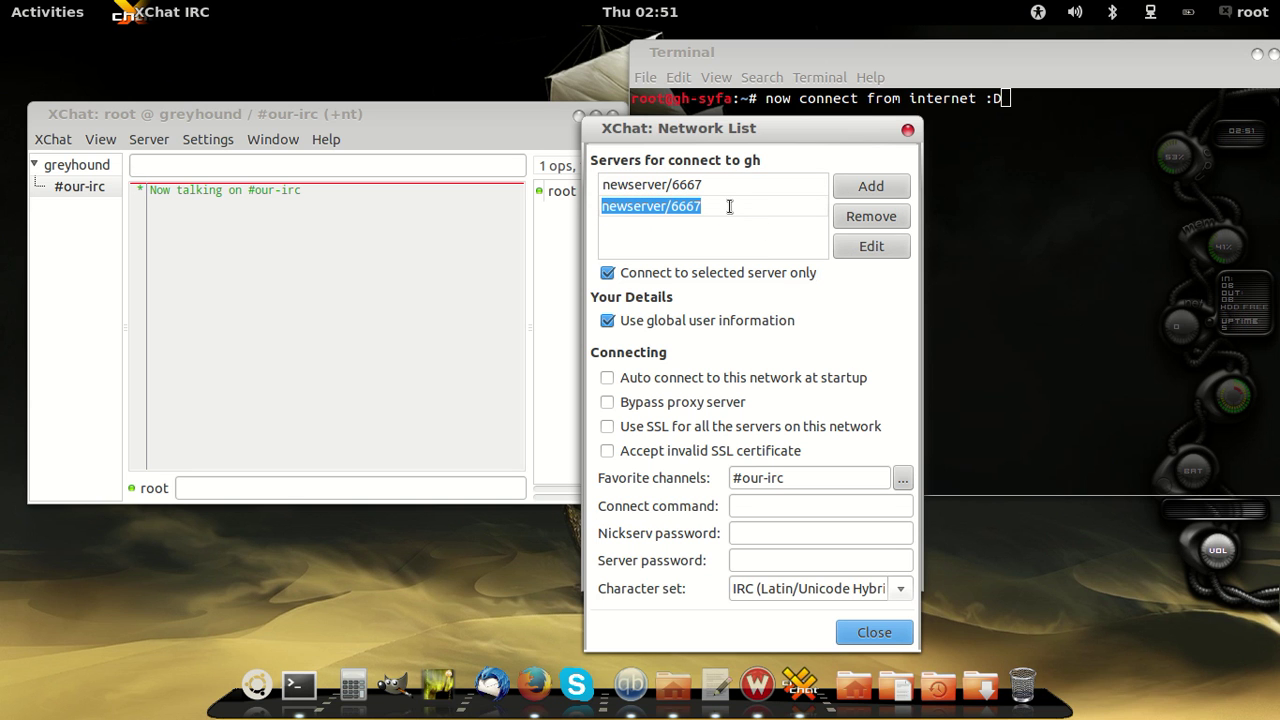
pyautogui.click(757, 685)
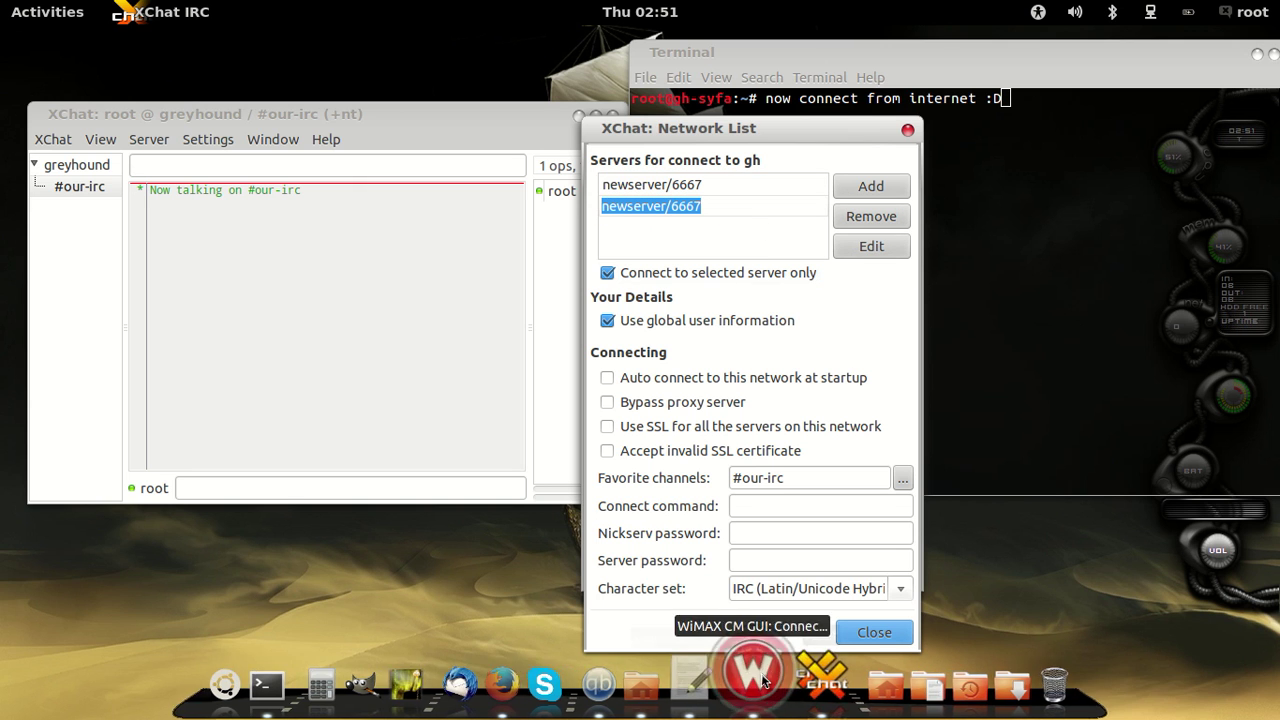
pyautogui.click(714, 200)
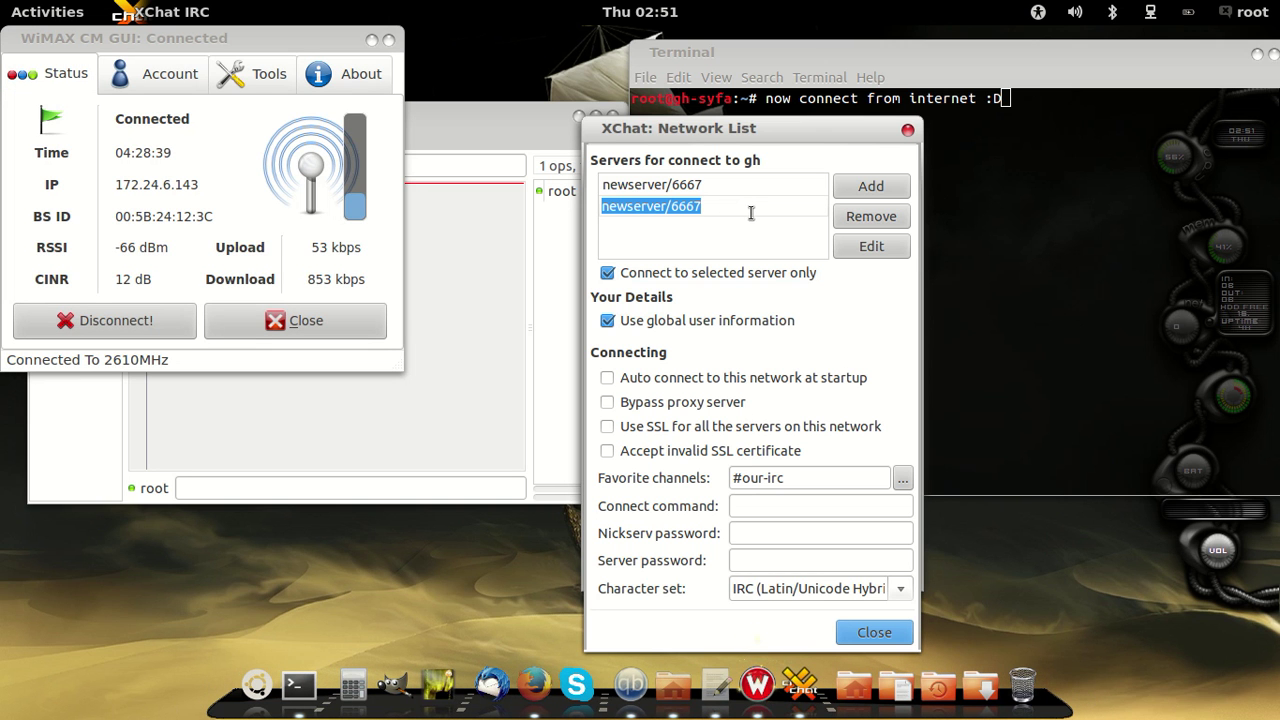
pyautogui.write('12')
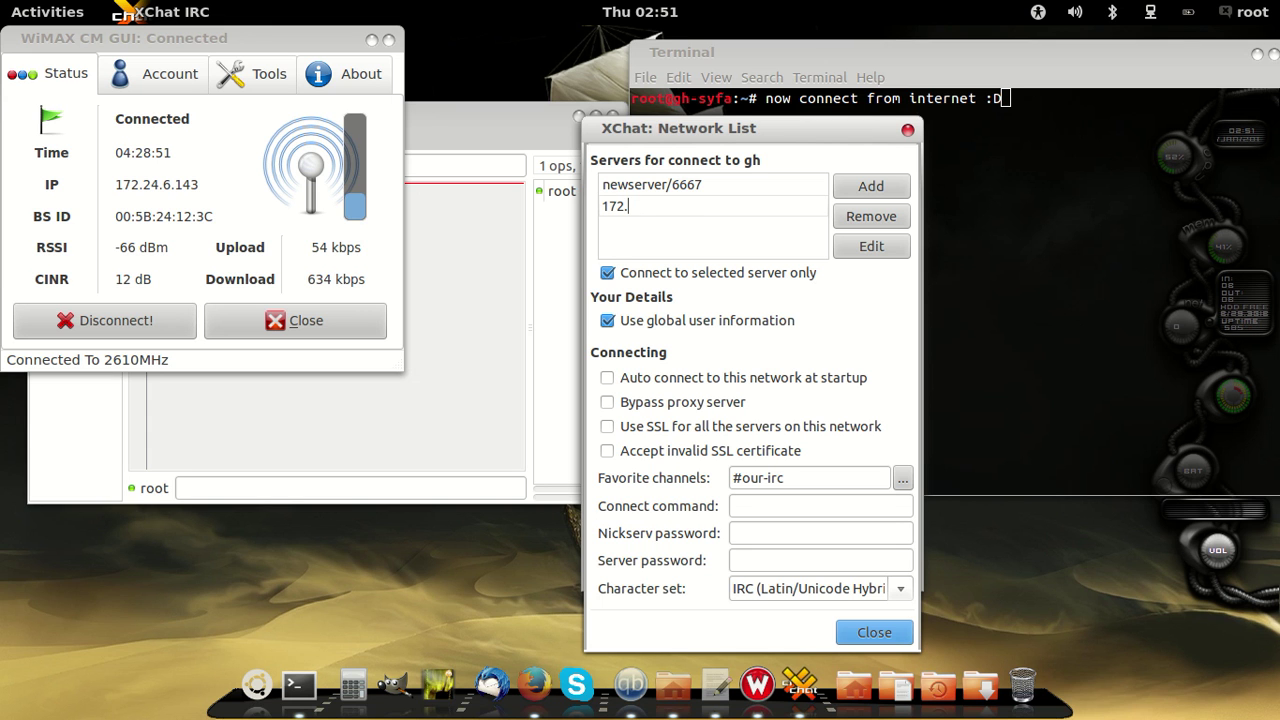
pyautogui.write('.6.')
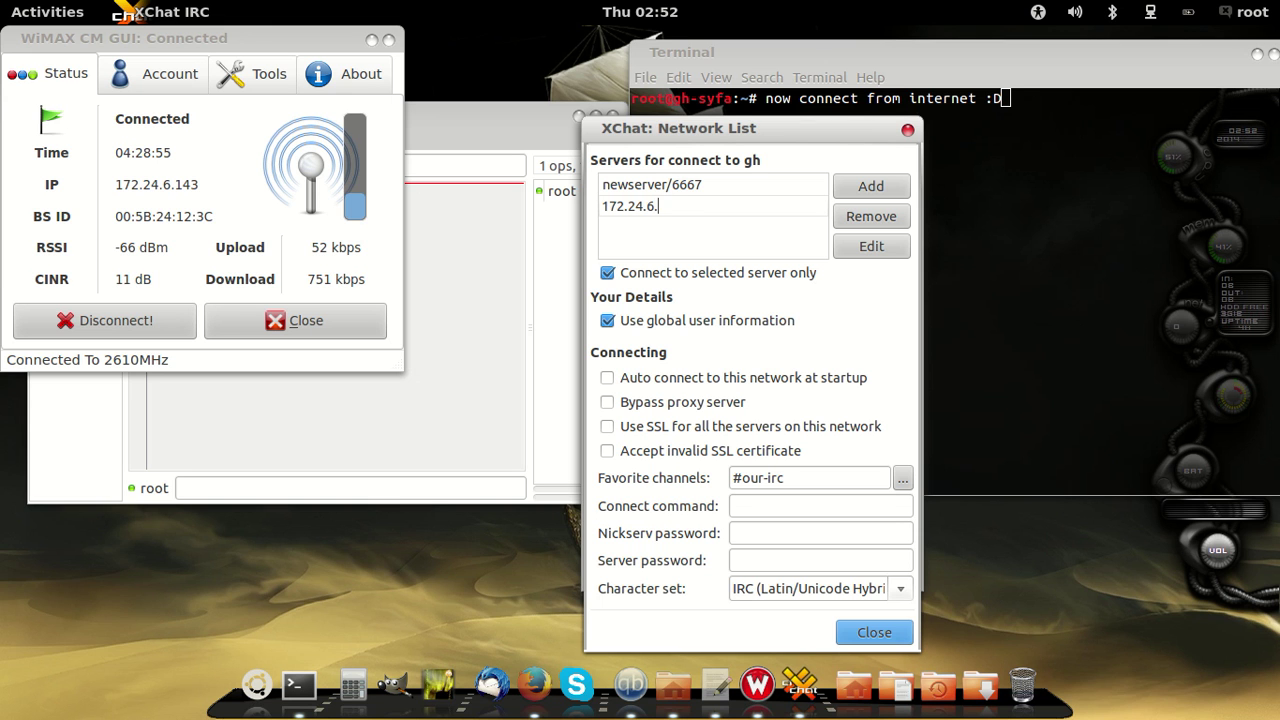
pyautogui.write('143')
pyautogui.press('Return')
# Step: Remove the remaining newserver/6667 entry and close the network's settings
pyautogui.click(720, 184)
pyautogui.click(893, 219)
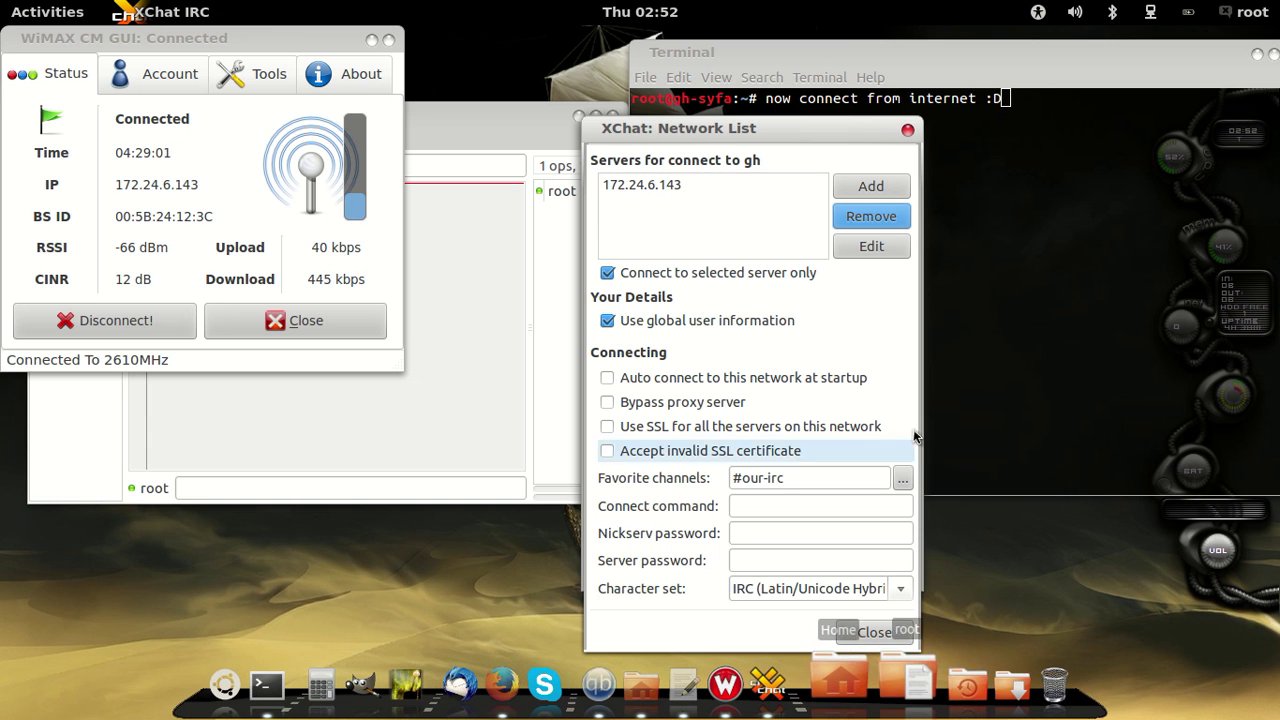
pyautogui.click(874, 631)
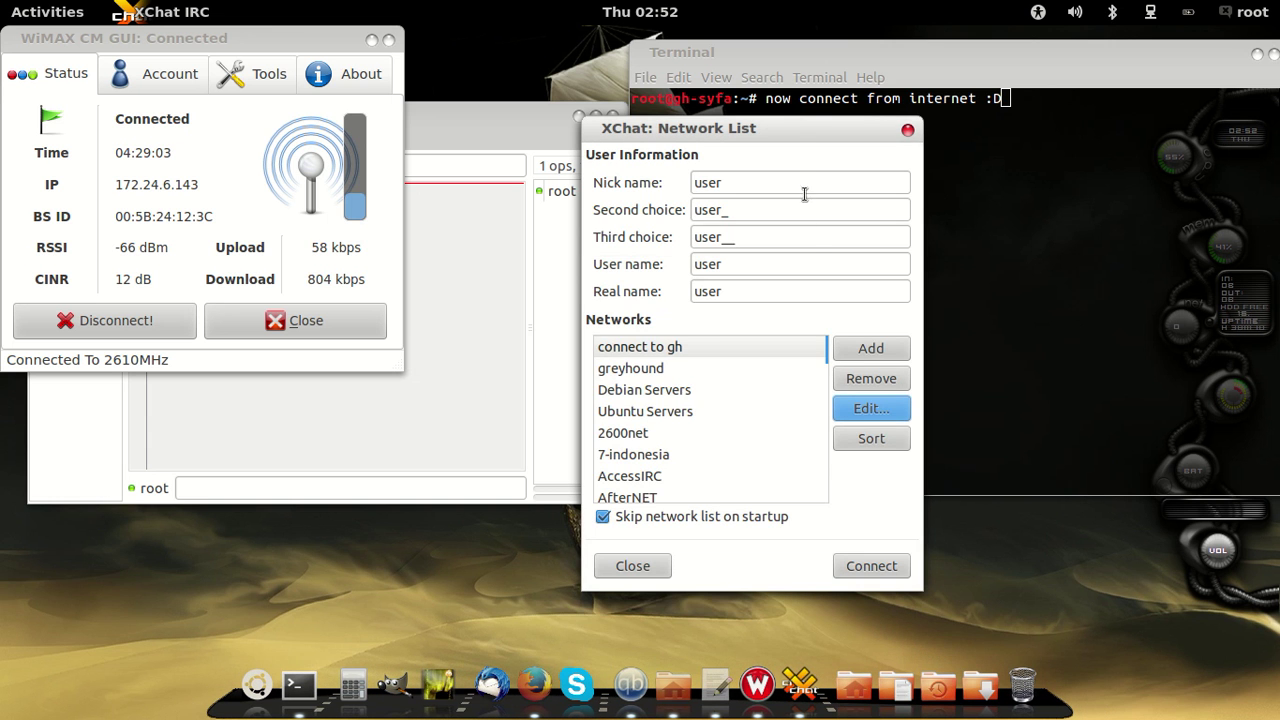
# Step: Hide the WiMAX CM GUI window and connect to the "connect to gh" network
pyautogui.click(371, 41)
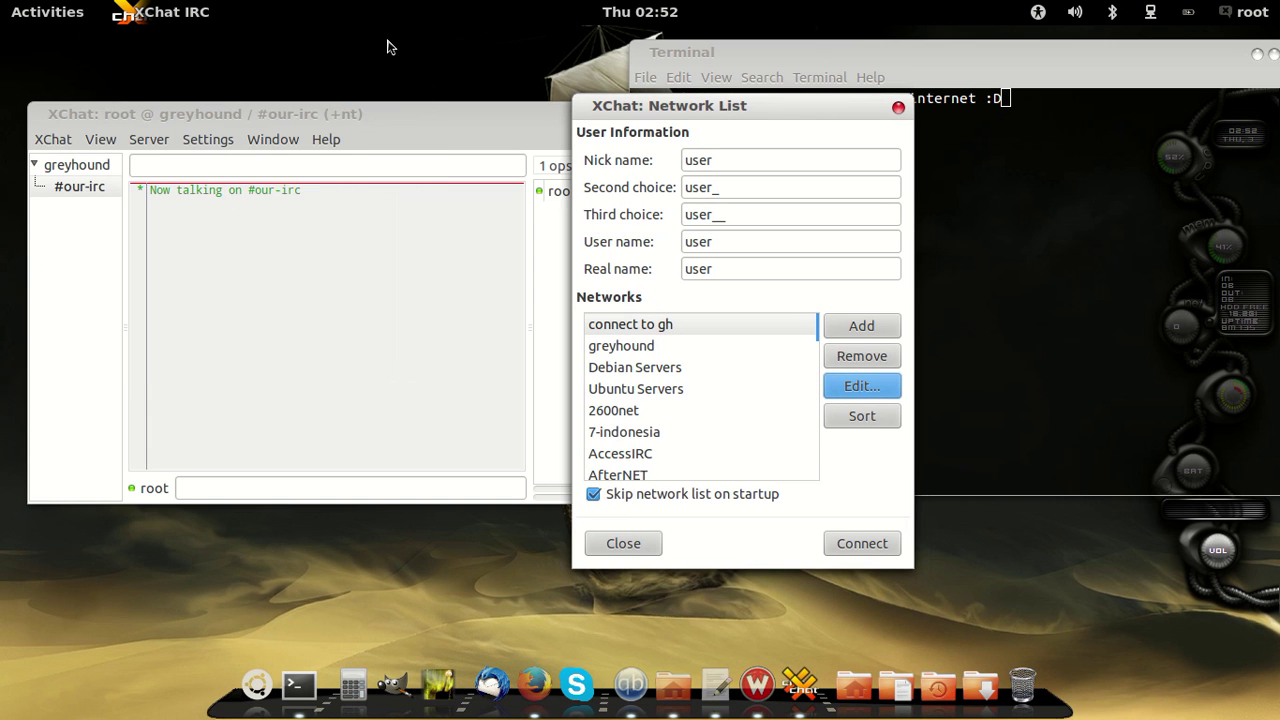
pyautogui.click(665, 325)
pyautogui.click(686, 331)
pyautogui.click(686, 352)
pyautogui.click(700, 322)
pyautogui.click(872, 545)
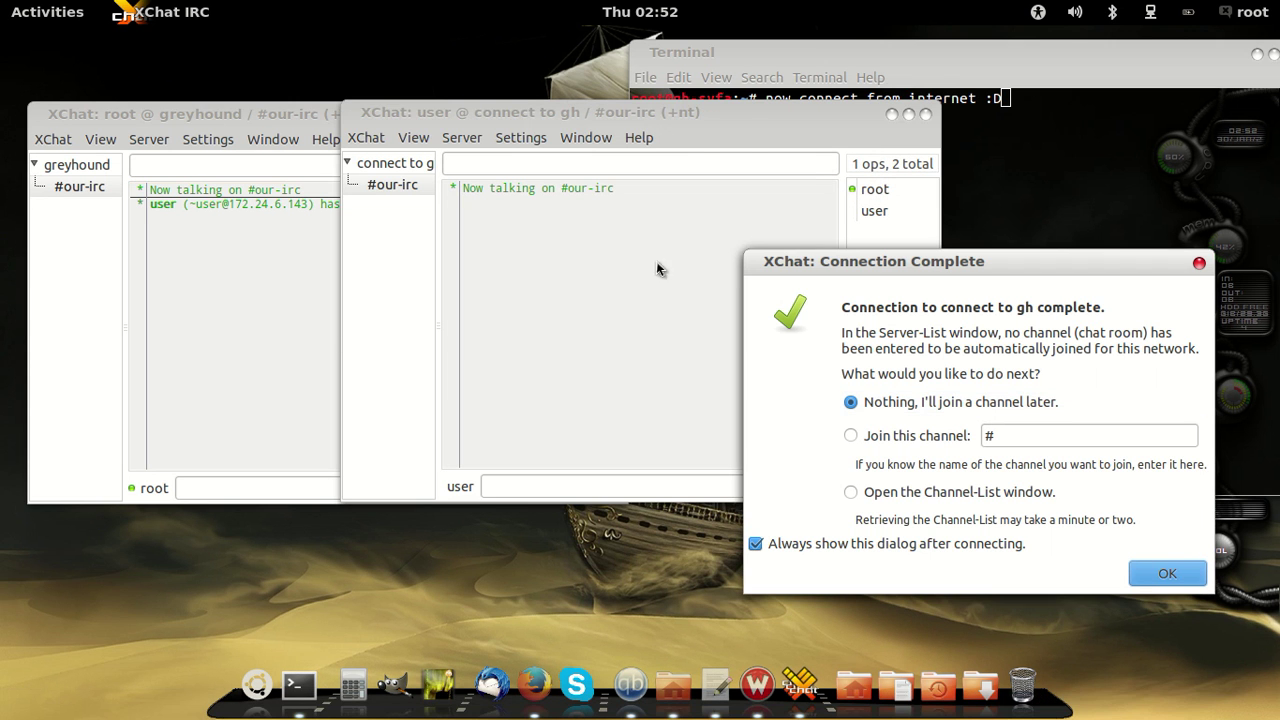
# Step: Dismiss the connection dialog without joining another channel and select user in the channel's user list
pyautogui.moveTo(745, 128); pyautogui.dragTo(699, 121)
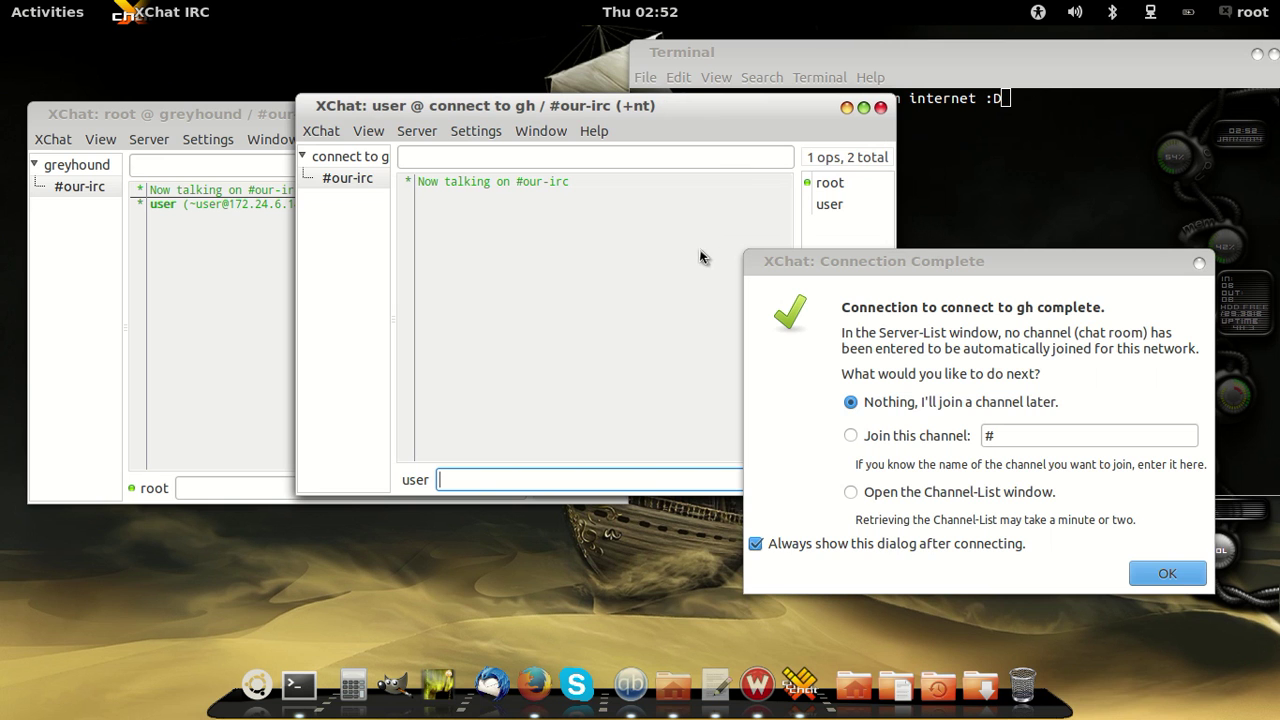
pyautogui.click(1168, 573)
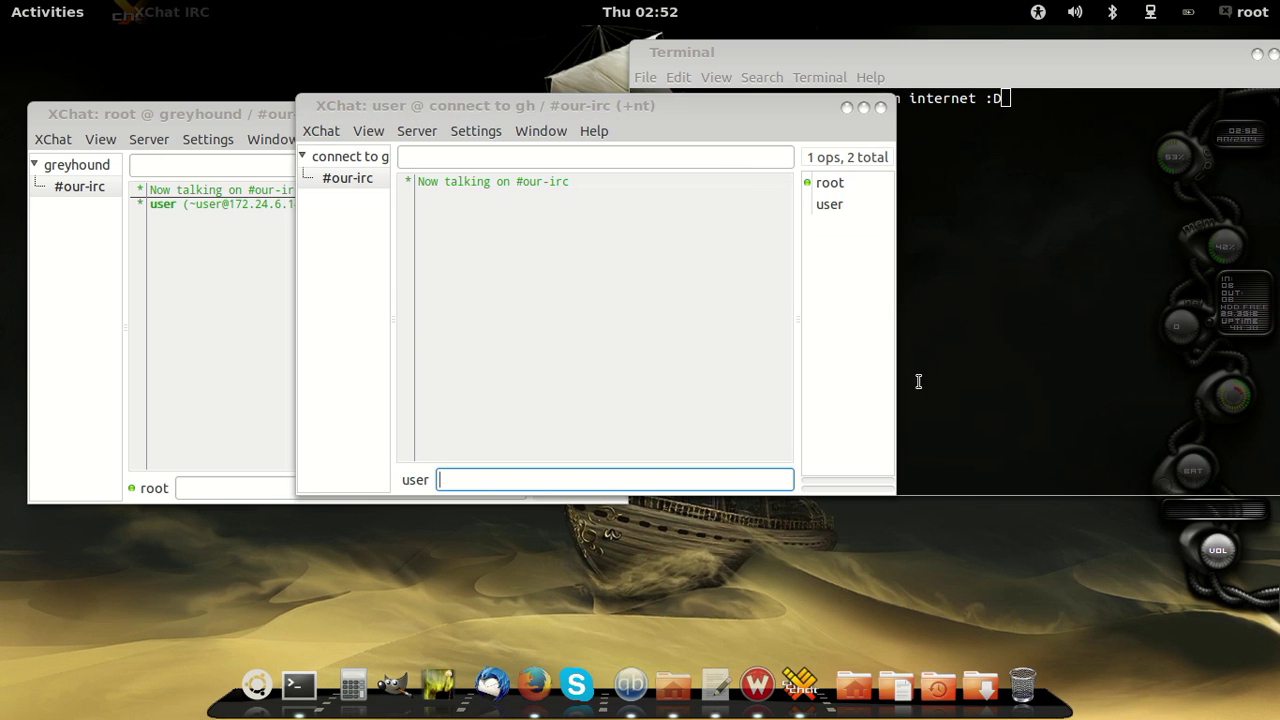
pyautogui.click(831, 205)
pyautogui.click(834, 186)
pyautogui.click(838, 207)
# Step: Switch to the Terminal window and erase the "now connect from internet :D" note from its prompt
pyautogui.click(999, 165)
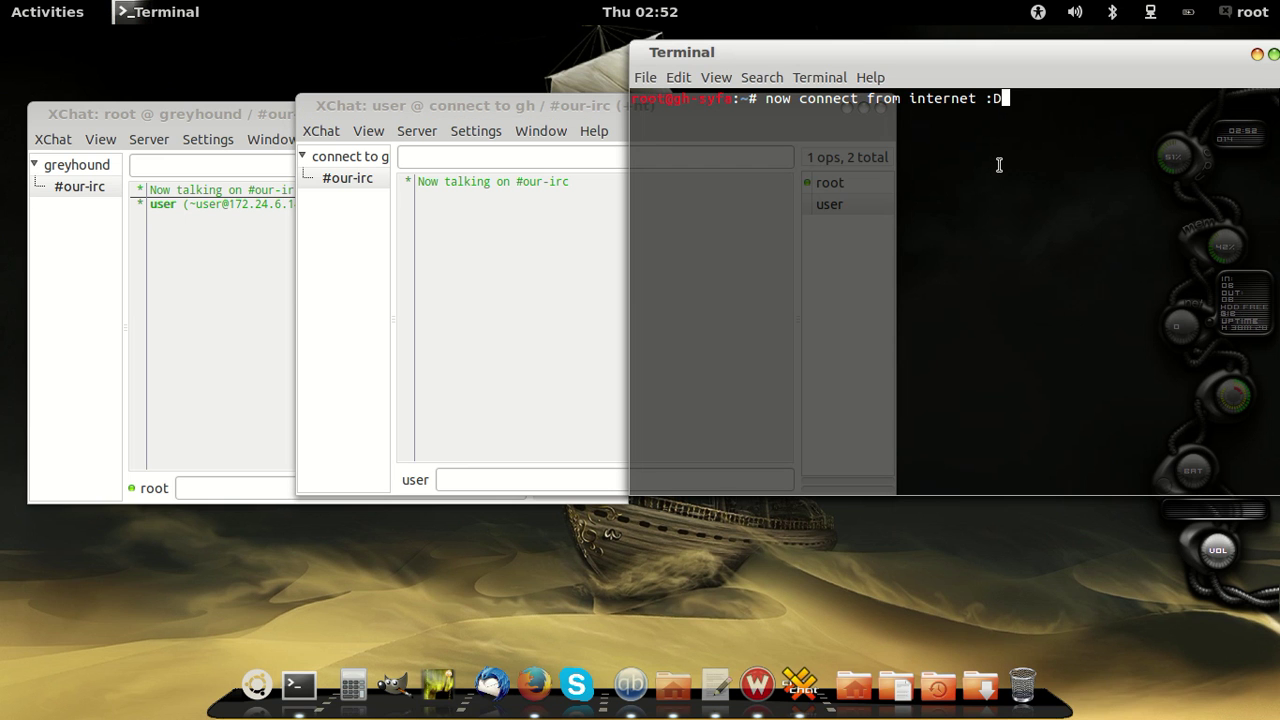
pyautogui.press('BackSpace')
pyautogui.press('BackSpace')
pyautogui.press('BackSpace')
pyautogui.press('BackSpace')
pyautogui.press('BackSpace')
pyautogui.press('BackSpace')
pyautogui.press('BackSpace')
pyautogui.press('BackSpace')
pyautogui.press('BackSpace')
pyautogui.press('BackSpace')
pyautogui.press('BackSpace')
pyautogui.press('BackSpace')
pyautogui.press('BackSpace')
pyautogui.press('BackSpace')
pyautogui.press('BackSpace')
pyautogui.press('BackSpace')
pyautogui.press('BackSpace')
pyautogui.press('BackSpace')
pyautogui.press('BackSpace')
pyautogui.press('BackSpace')
pyautogui.press('BackSpace')
pyautogui.press('BackSpace')
pyautogui.press('BackSpace')
pyautogui.press('BackSpace')
pyautogui.press('BackSpace')
pyautogui.press('BackSpace')
pyautogui.press('BackSpace')
pyautogui.press('BackSpace')
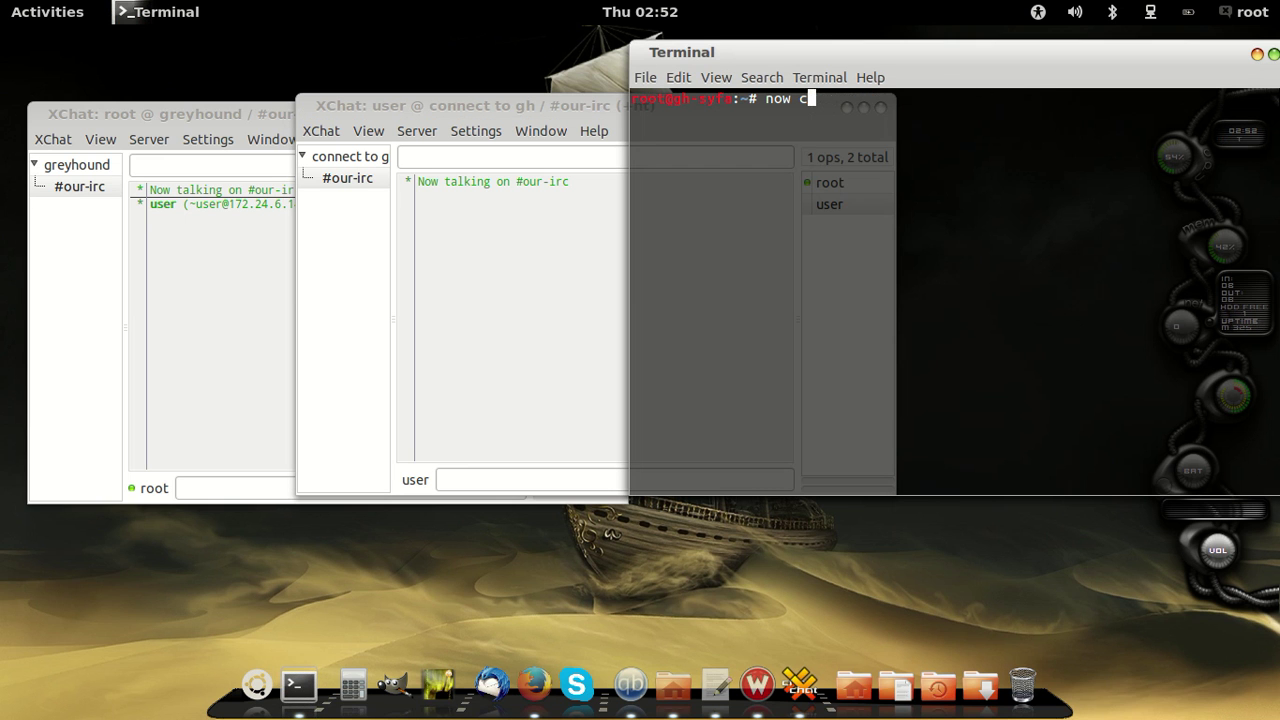
# Step: Write the note "root connected from localhost and user connected through internet :D" at the Terminal prompt without running it
pyautogui.write('root connected fr')
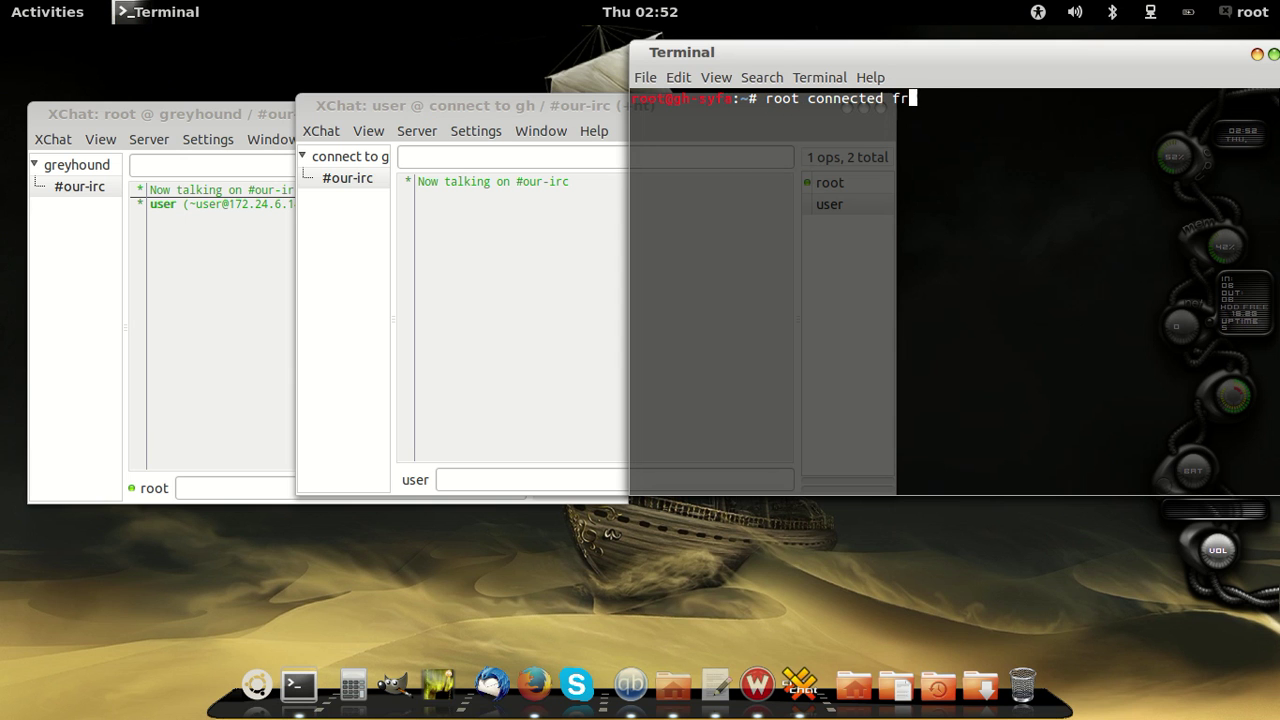
pyautogui.write('om local h')
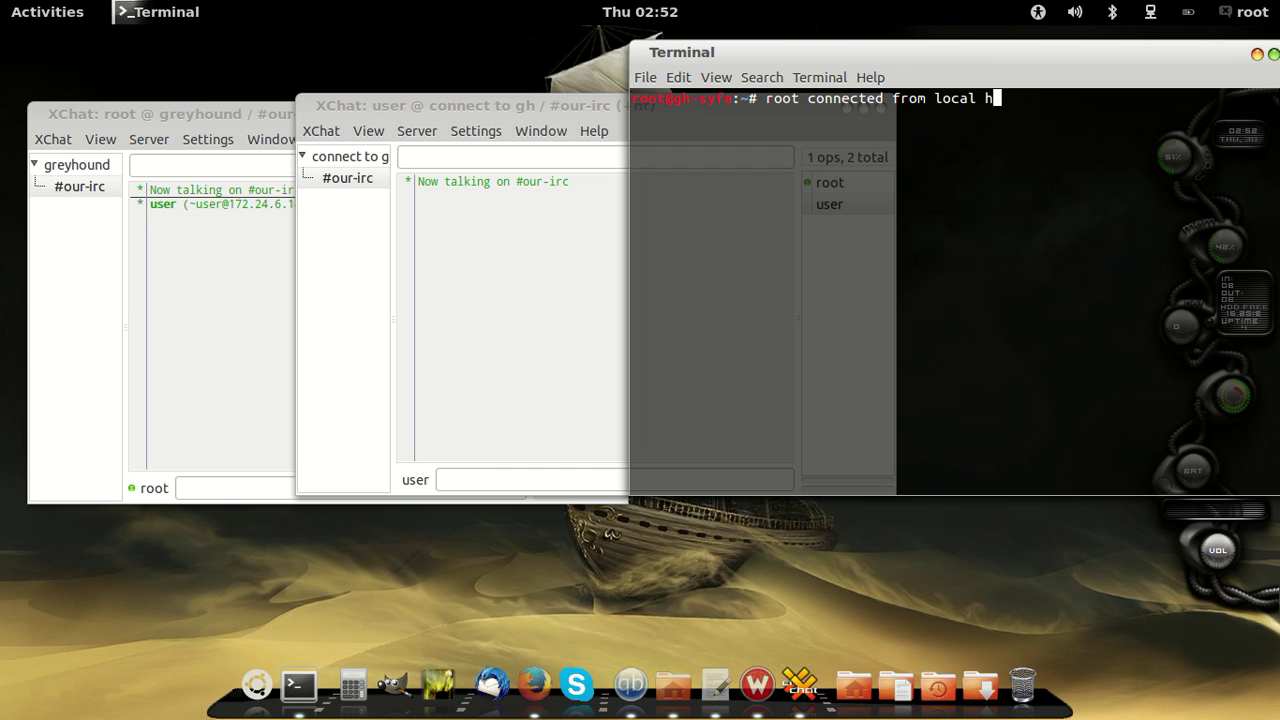
pyautogui.press('BackSpace')
pyautogui.press('BackSpace')
pyautogui.write('host and user connected')
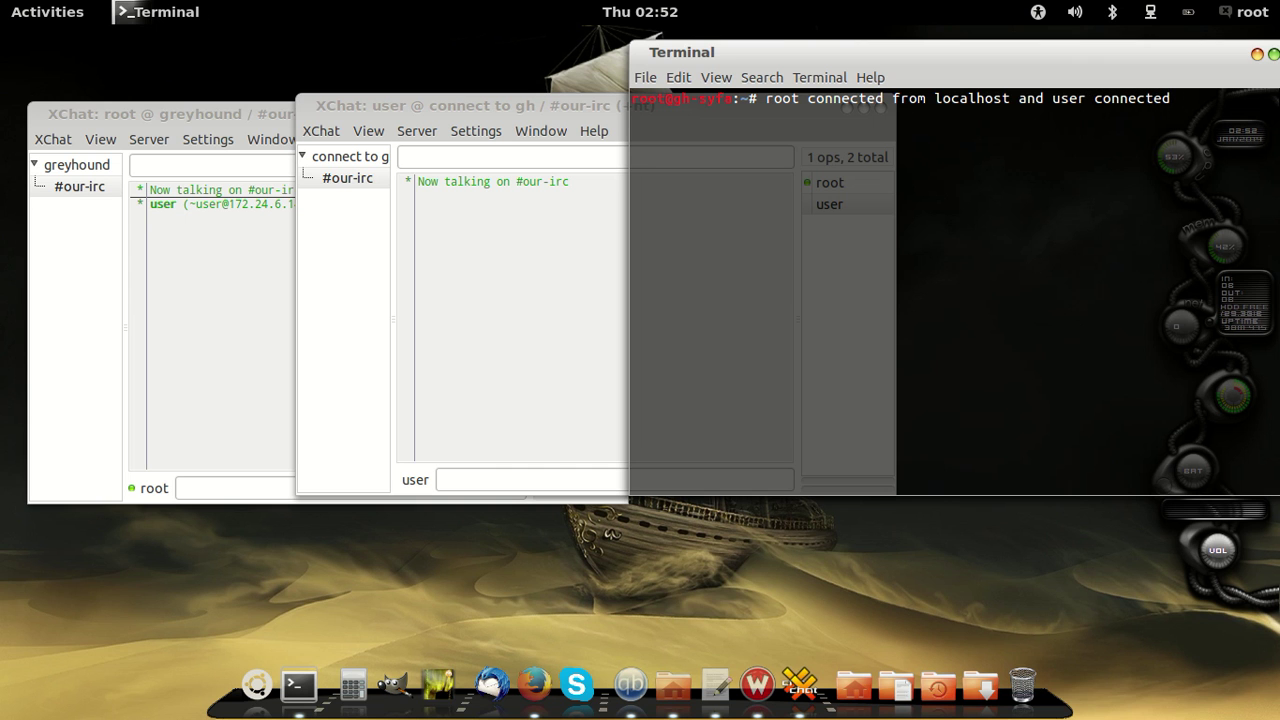
pyautogui.write(' fr')
pyautogui.press('BackSpace')
pyautogui.press('BackSpace')
pyautogui.write('through')
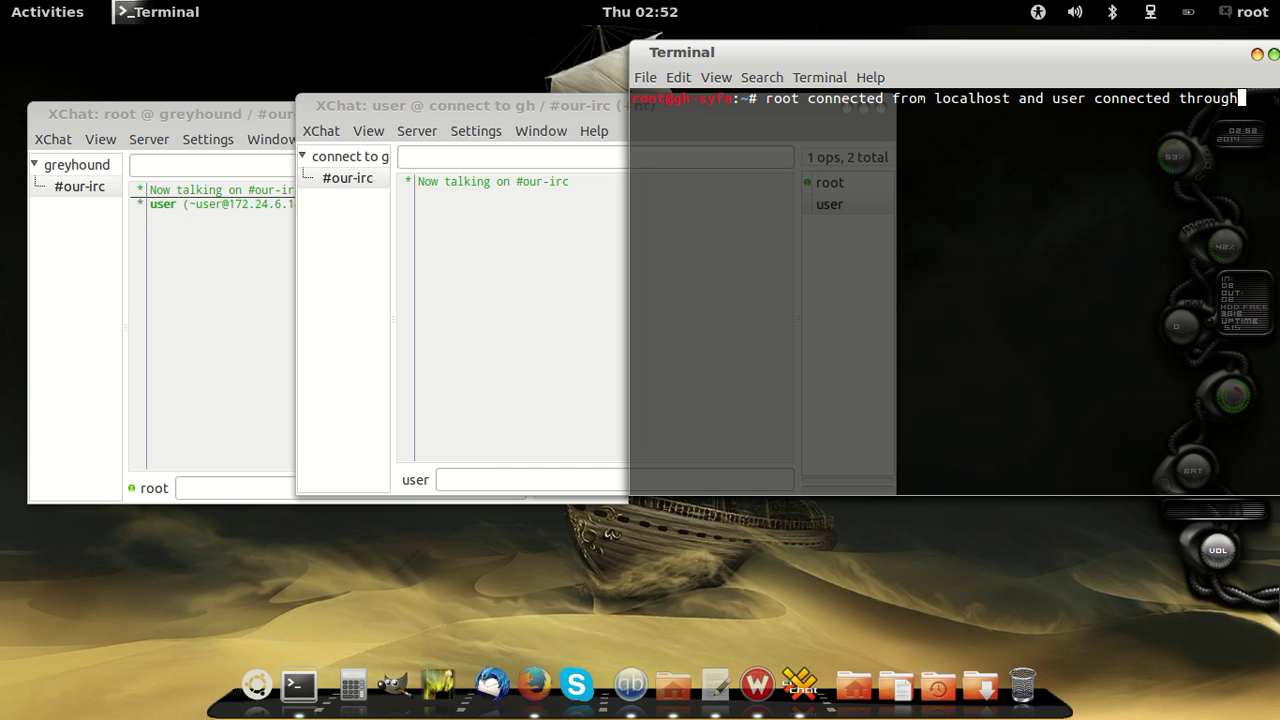
pyautogui.write(' intet :D')
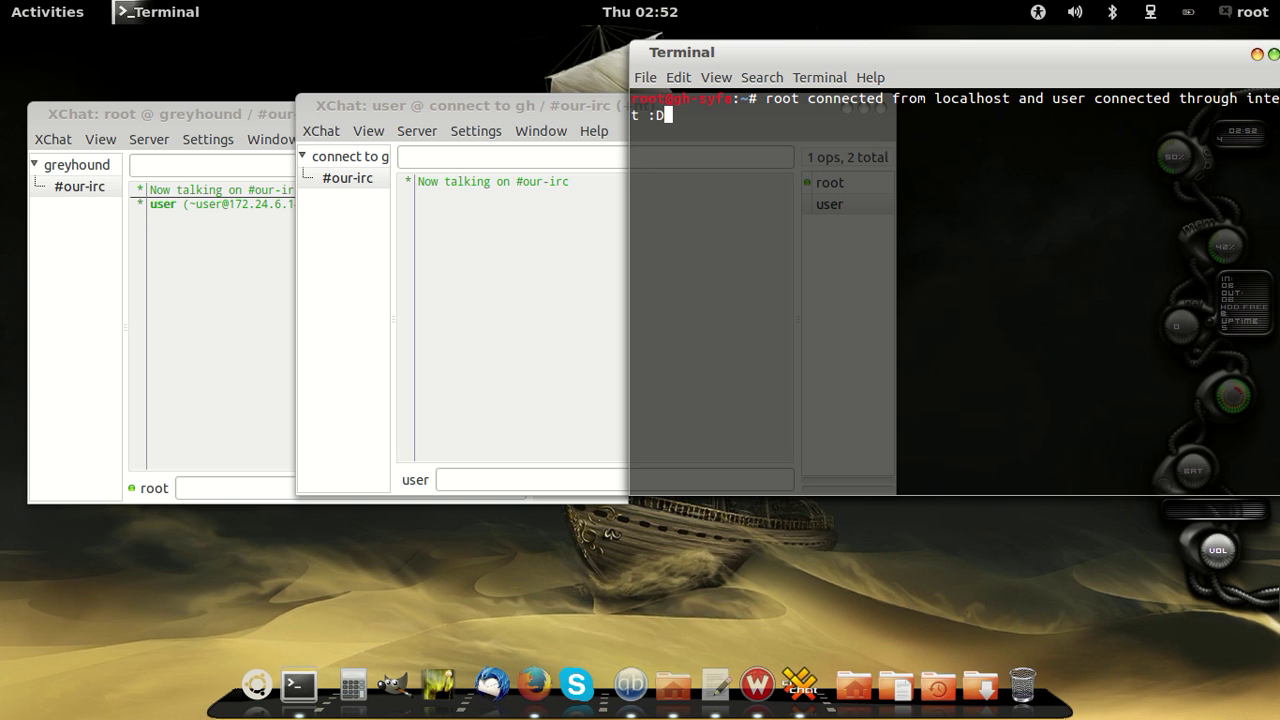
# Step: Minimize the Terminal window and place user's XChat window beside root's so both #our-irc chats are fully in view
pyautogui.moveTo(1040, 66); pyautogui.dragTo(993, 66)
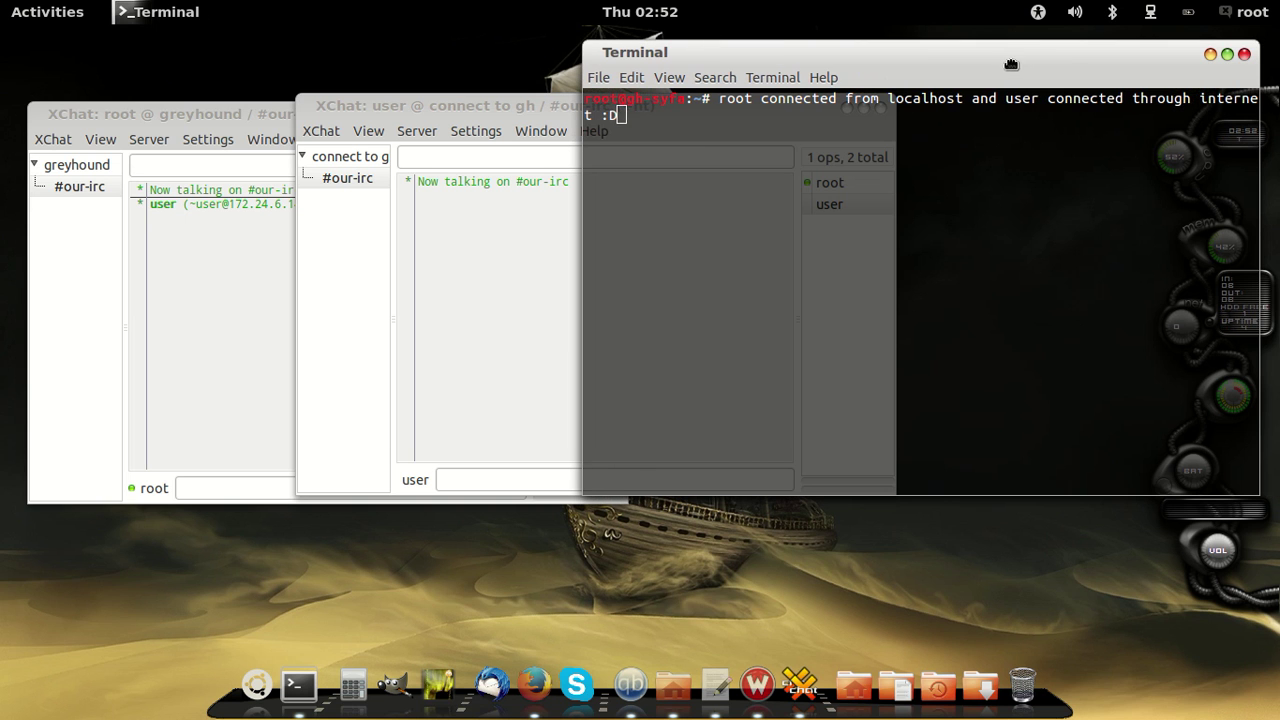
pyautogui.click(1209, 57)
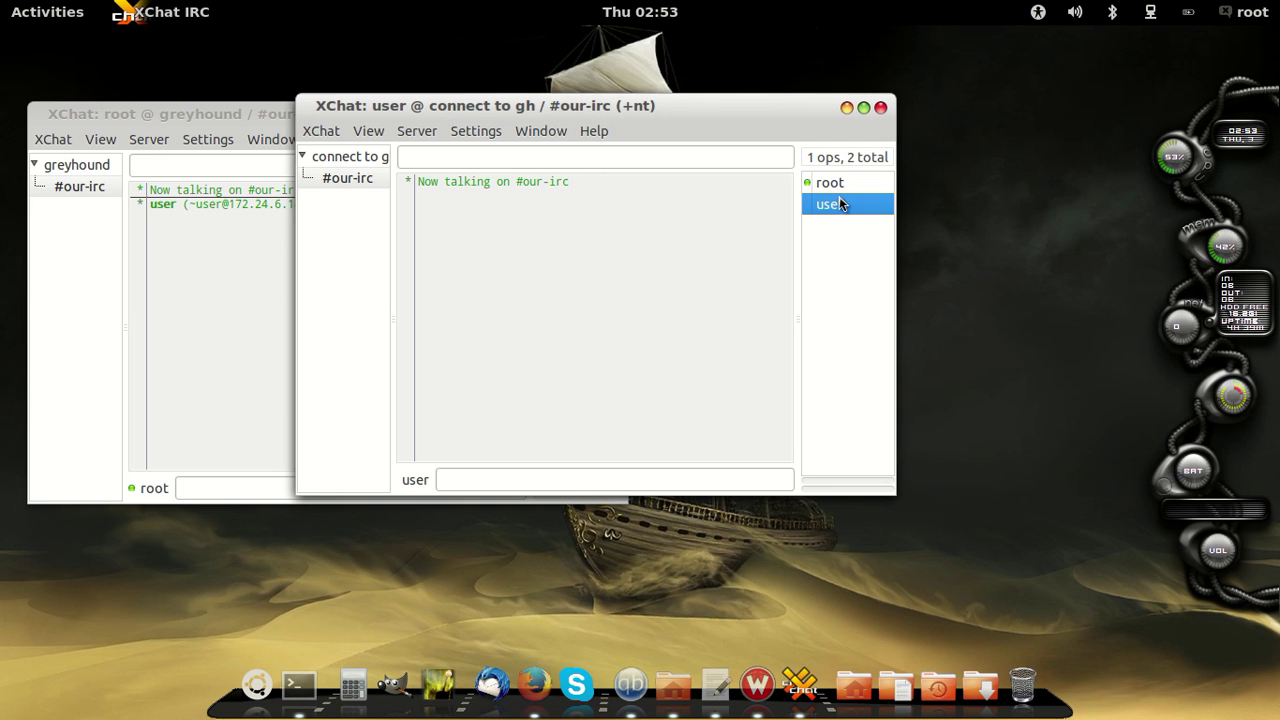
pyautogui.click(586, 478)
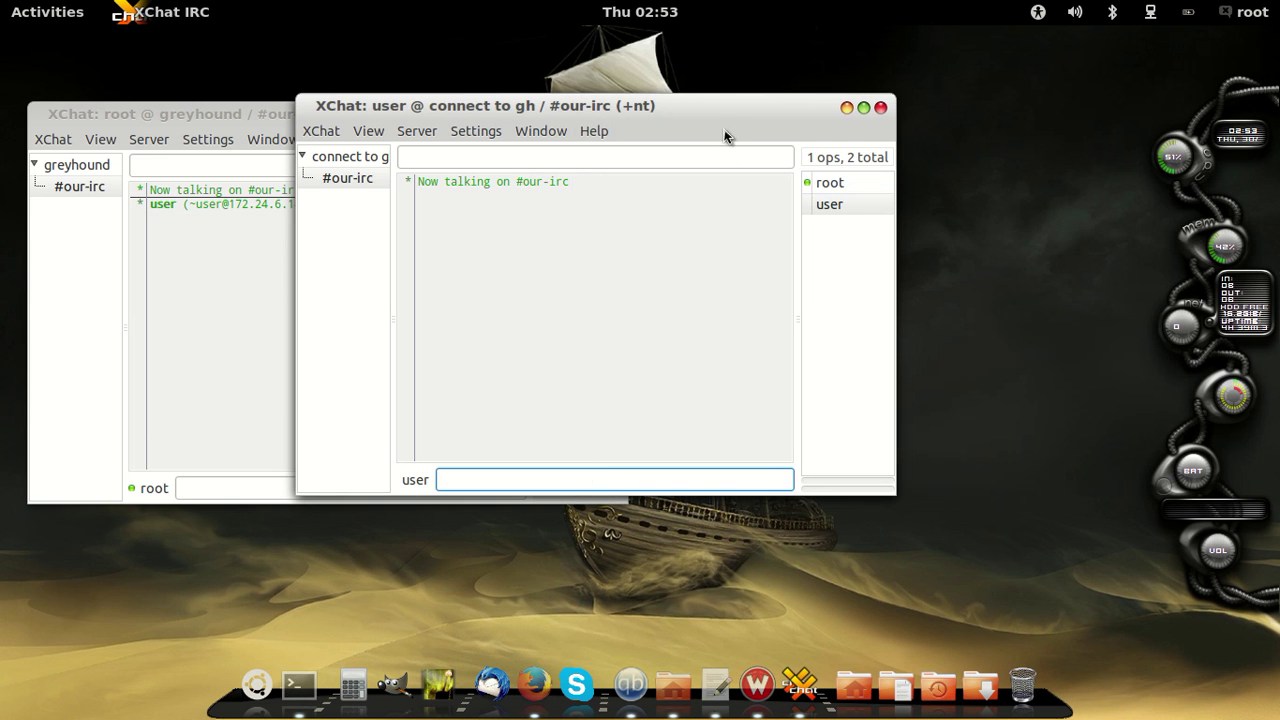
pyautogui.moveTo(722, 116); pyautogui.dragTo(1043, 123)
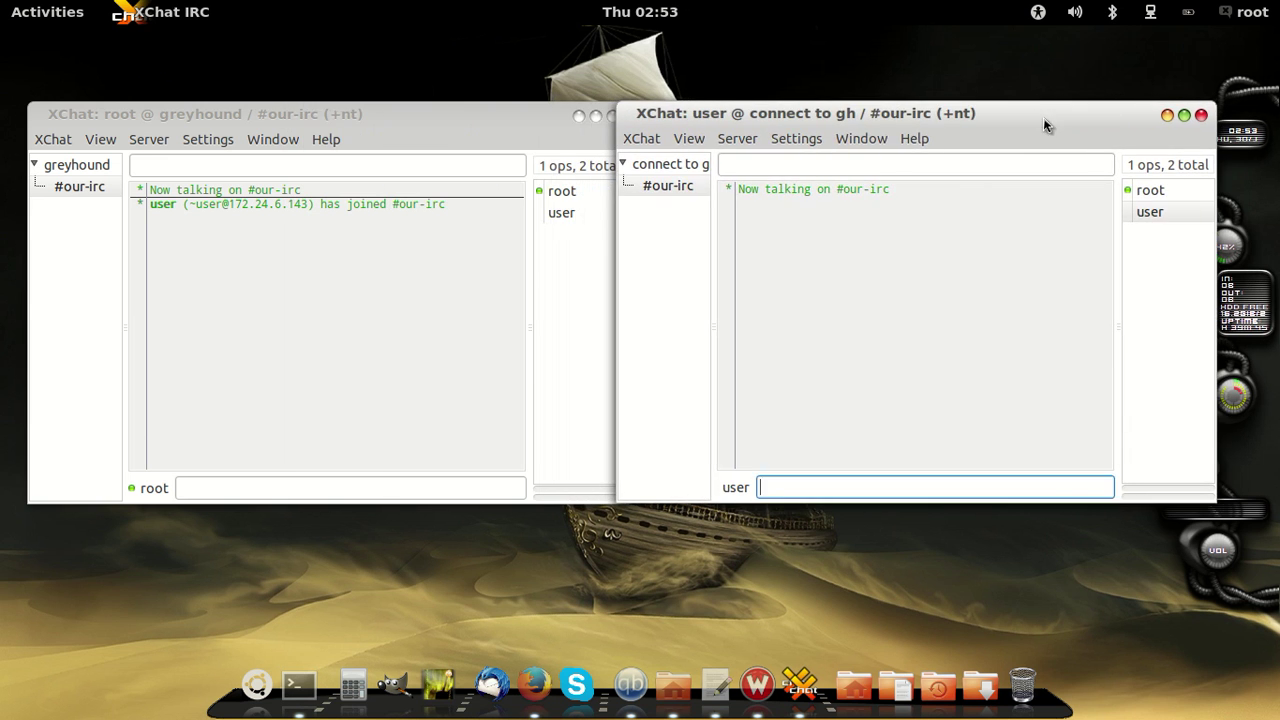
pyautogui.click(290, 214)
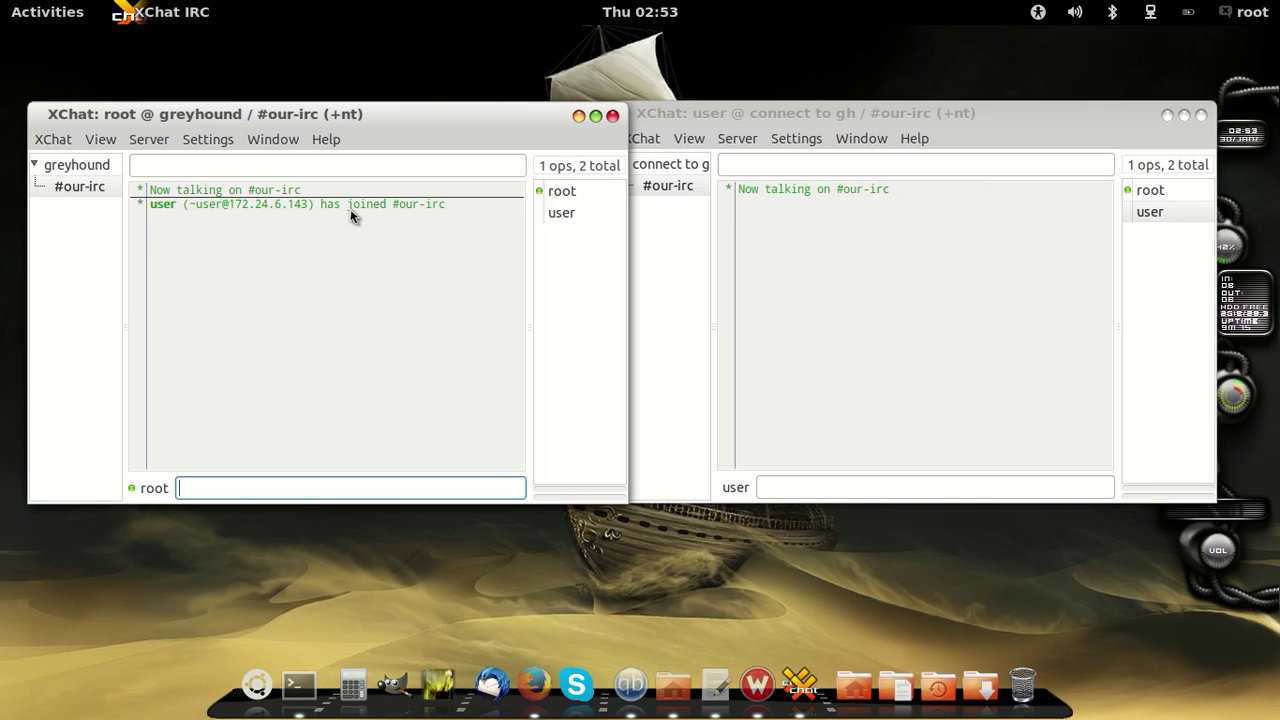
# Step: Test the #our-irc chat by sending "hi" as user and replying "hey" as root
pyautogui.click(783, 487)
pyautogui.write('hi')
pyautogui.press('Return')
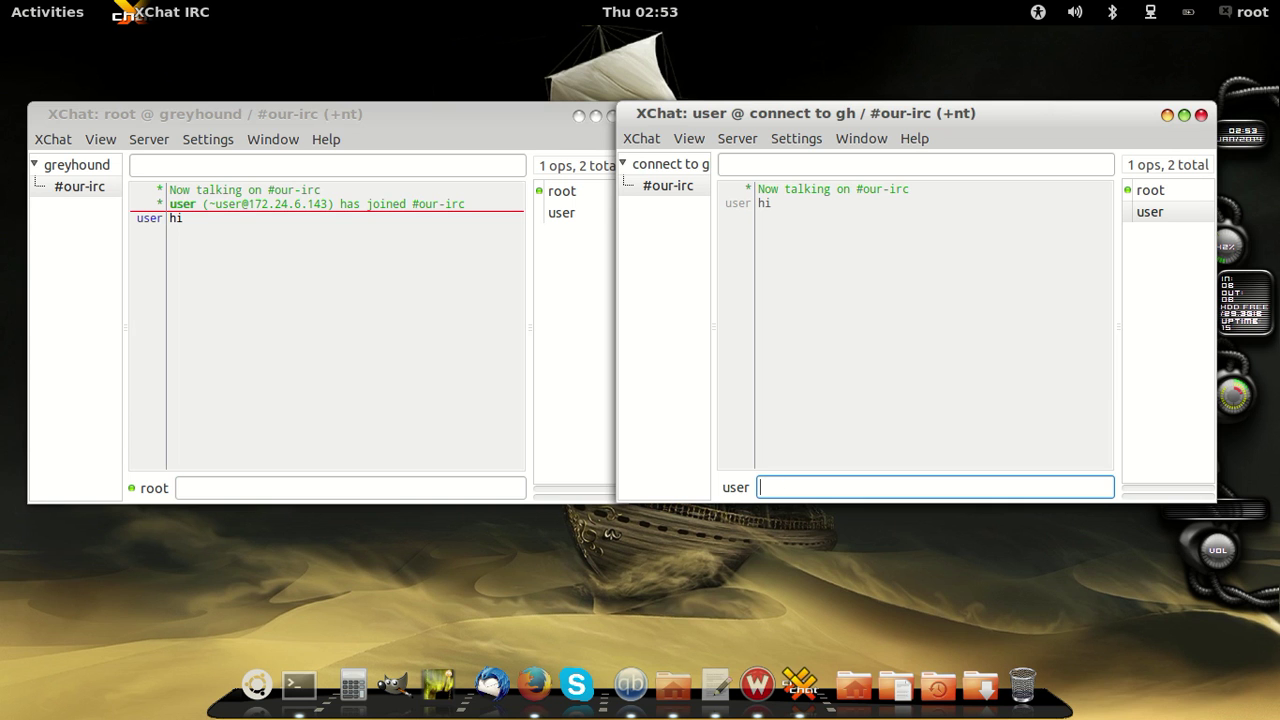
pyautogui.click(288, 486)
pyautogui.write('hey')
pyautogui.press('Return')
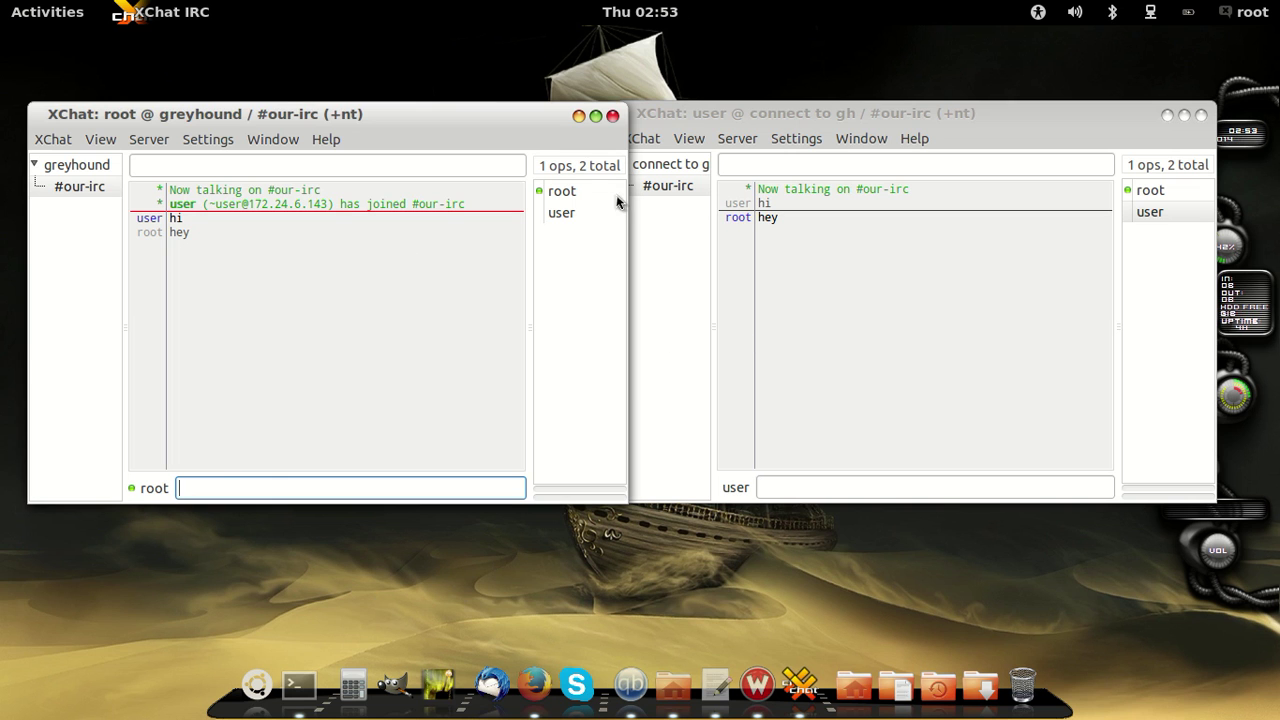
pyautogui.click(563, 216)
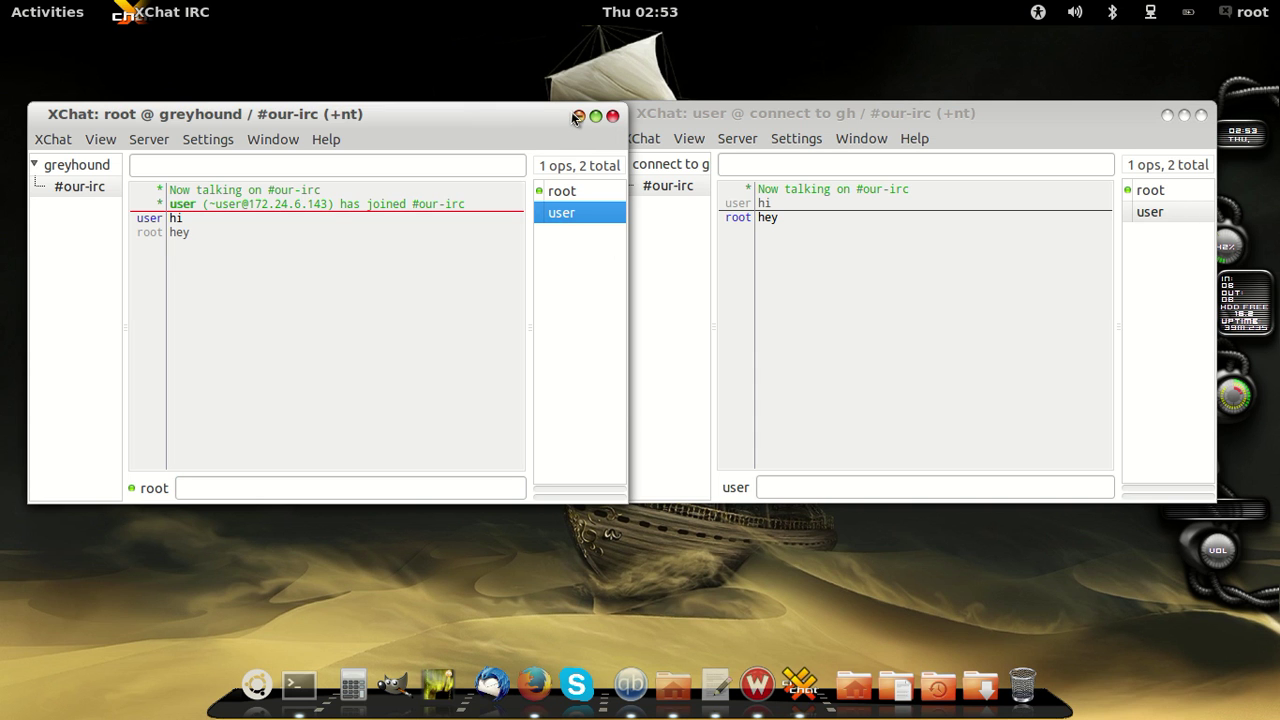
pyautogui.moveTo(1270, 715)
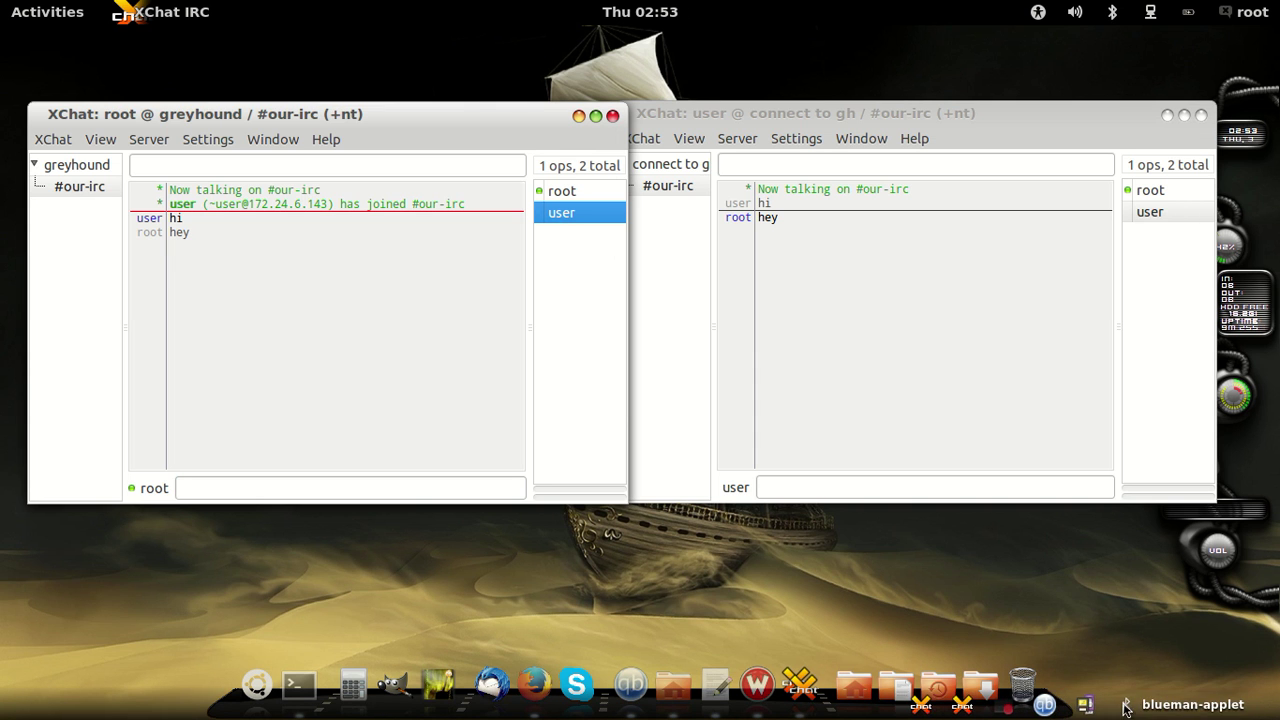
pyautogui.click(1020, 706)
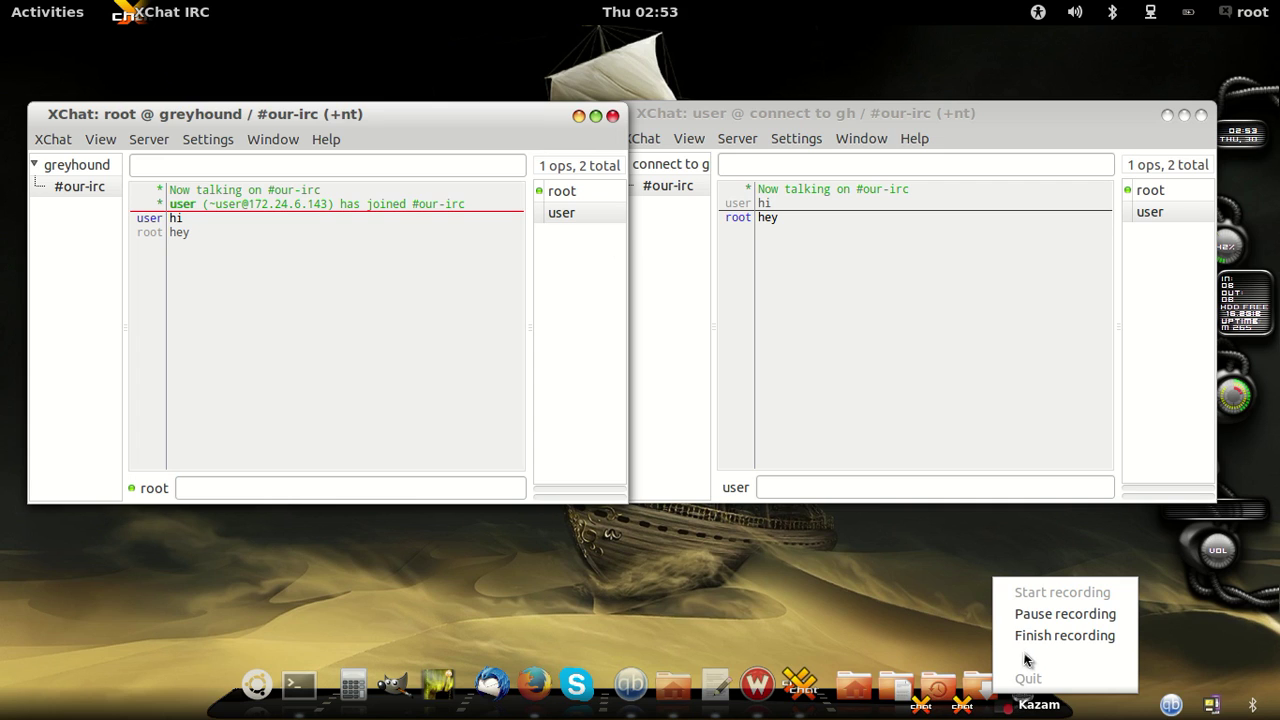